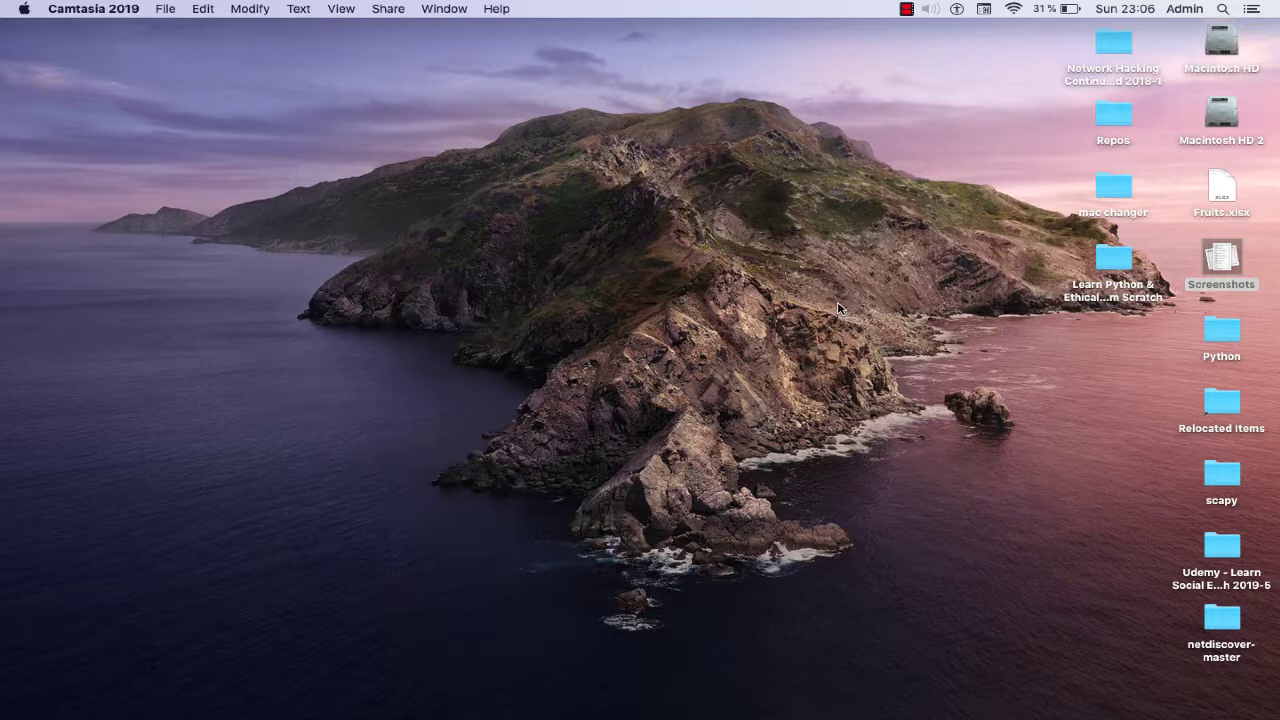
Switch to Google Chrome and load the site at 192.168.1.2:8083
mouse_move(765, 716)
mouse_move(420, 712)
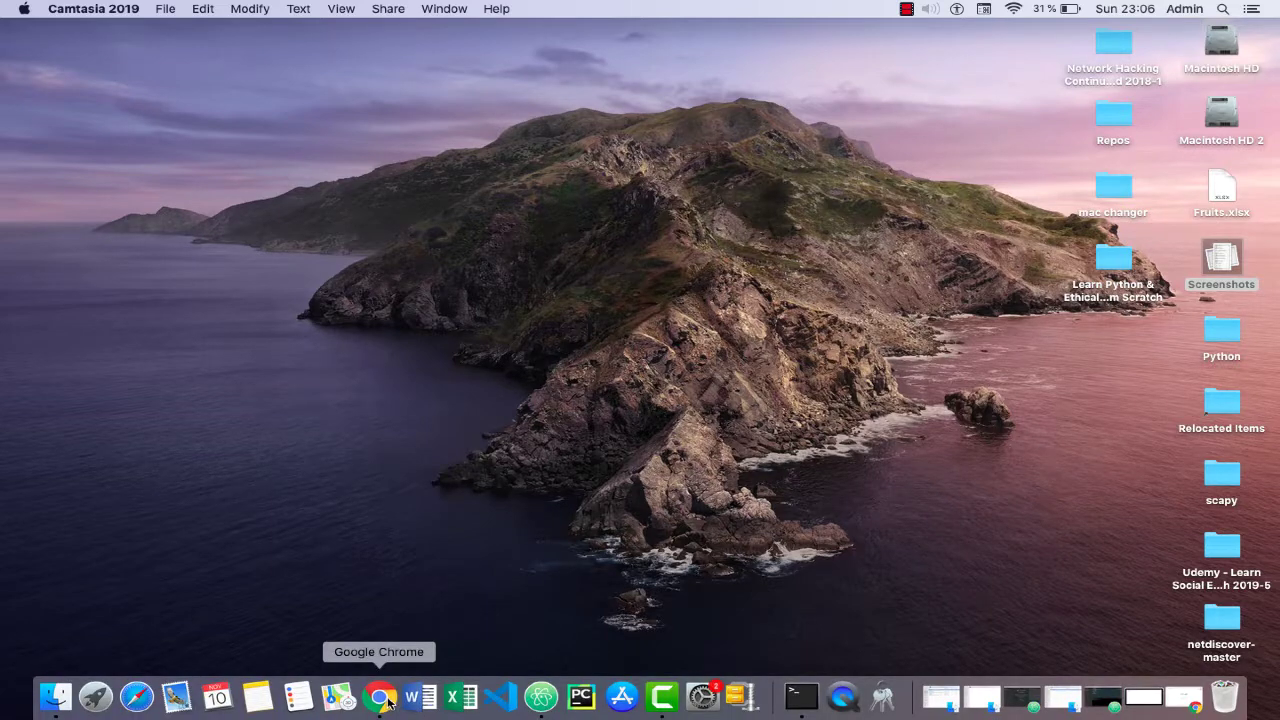
left_click(380, 697)
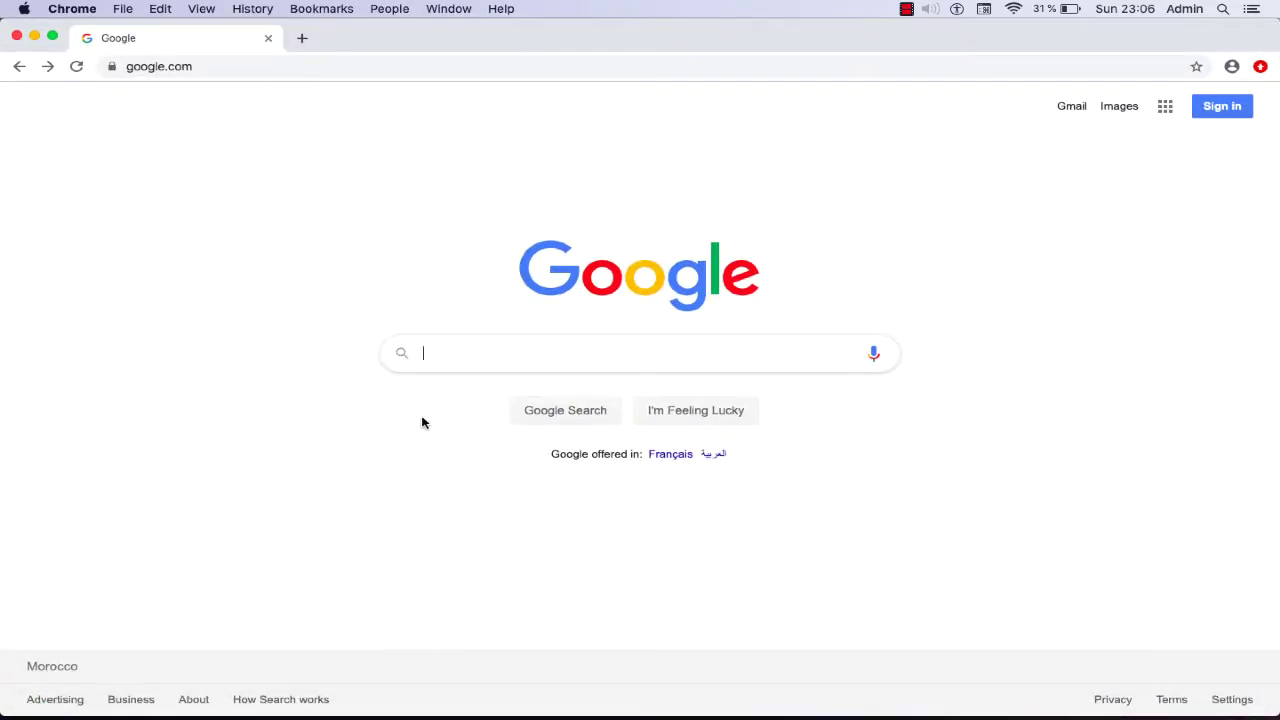
left_click(372, 70)
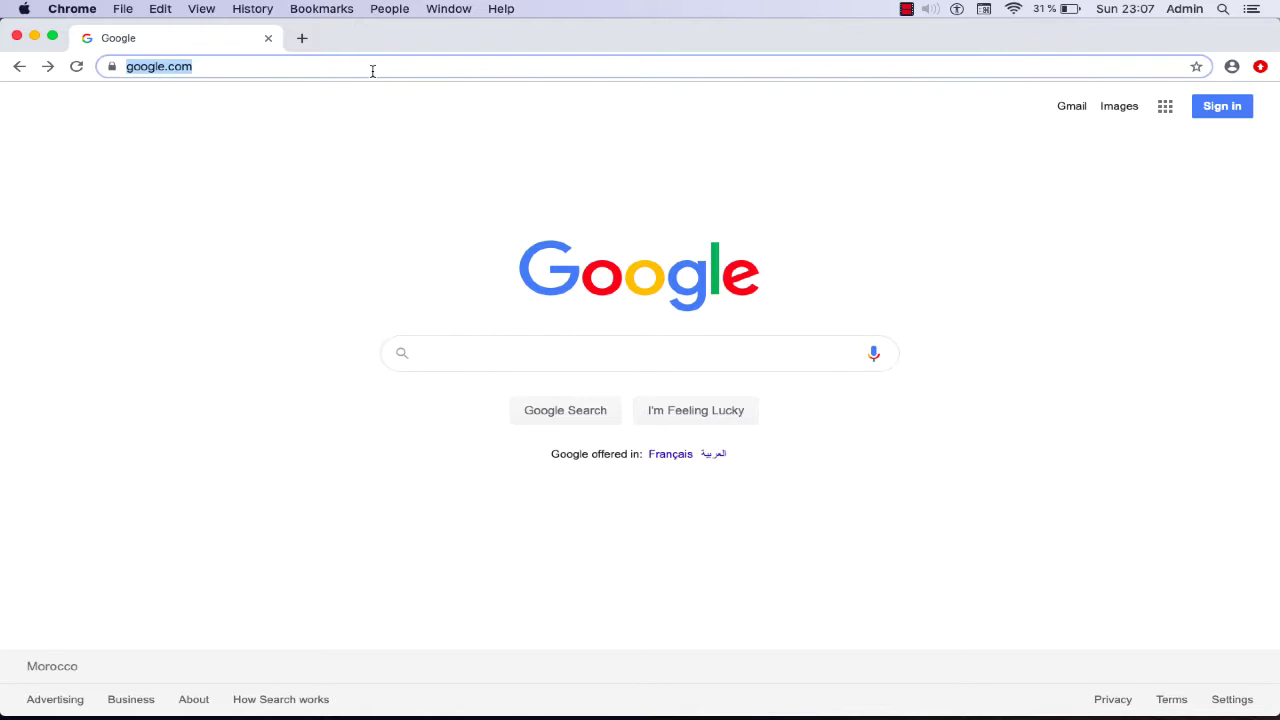
type("192.168.1.2:8083")
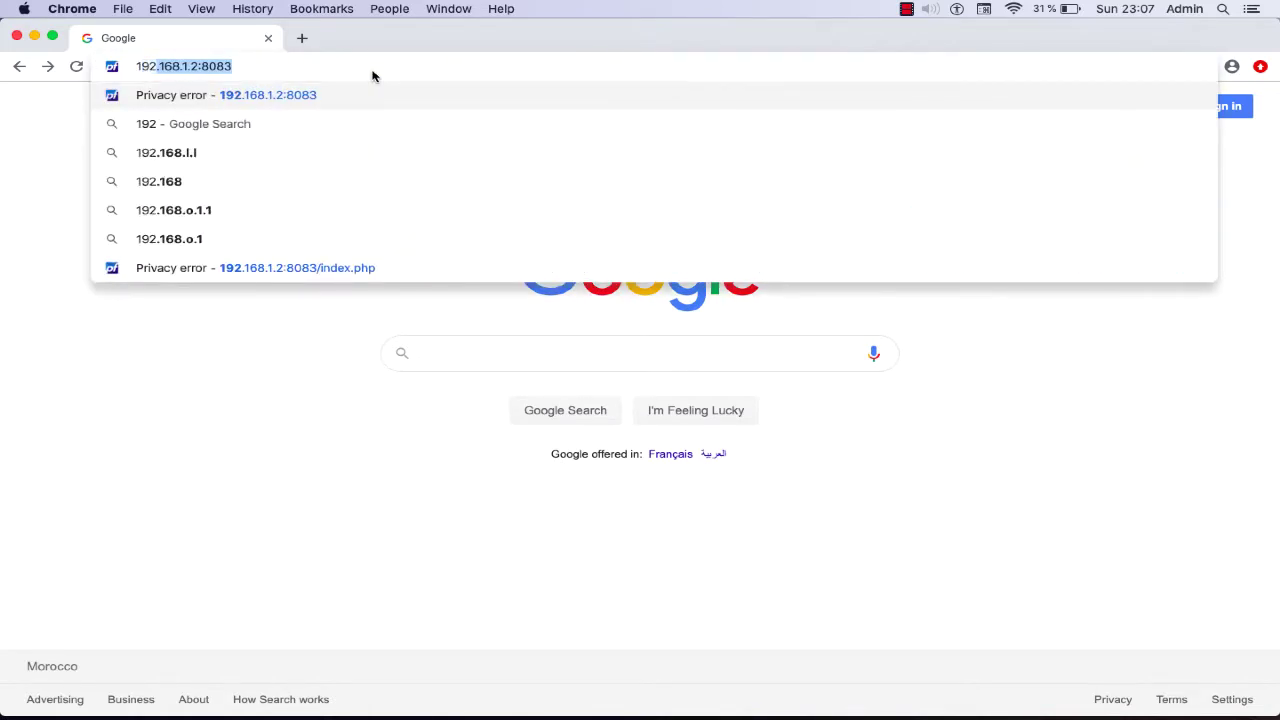
key("Return")
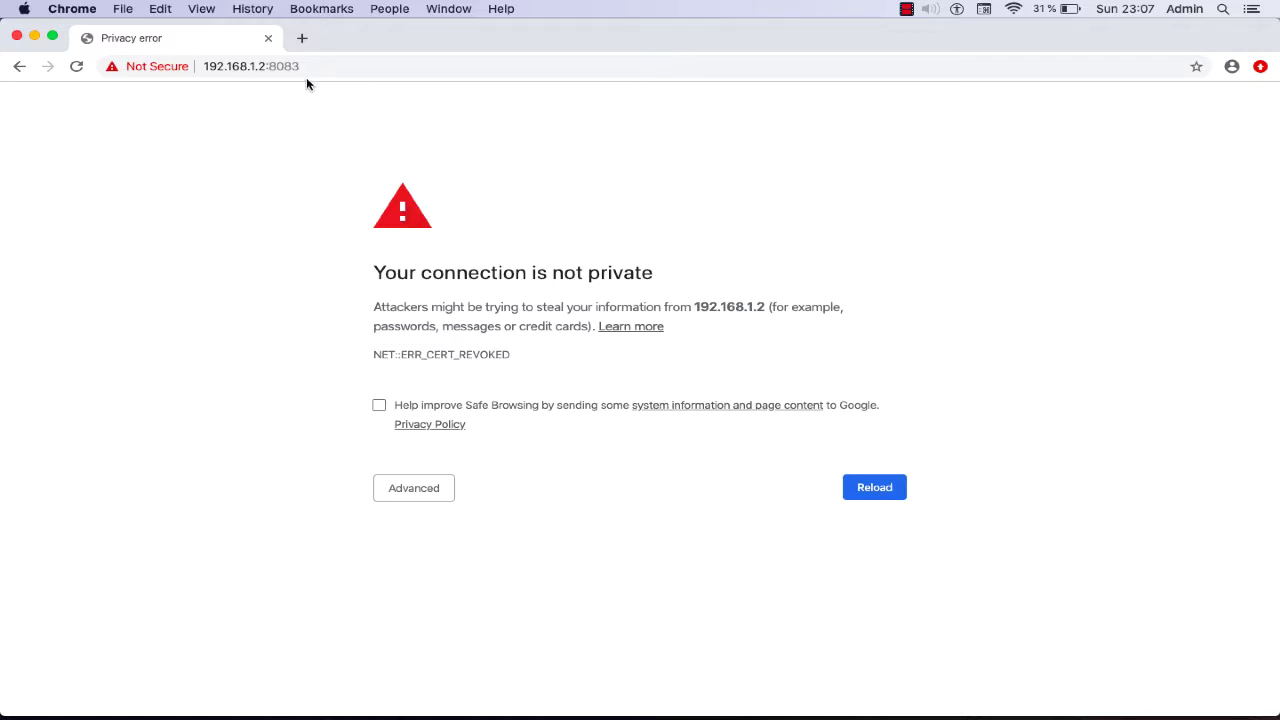
Reload the site and show the advanced details of the connection privacy error
key("super+r")
left_click(421, 490)
scroll(543, 542, "down", 1)
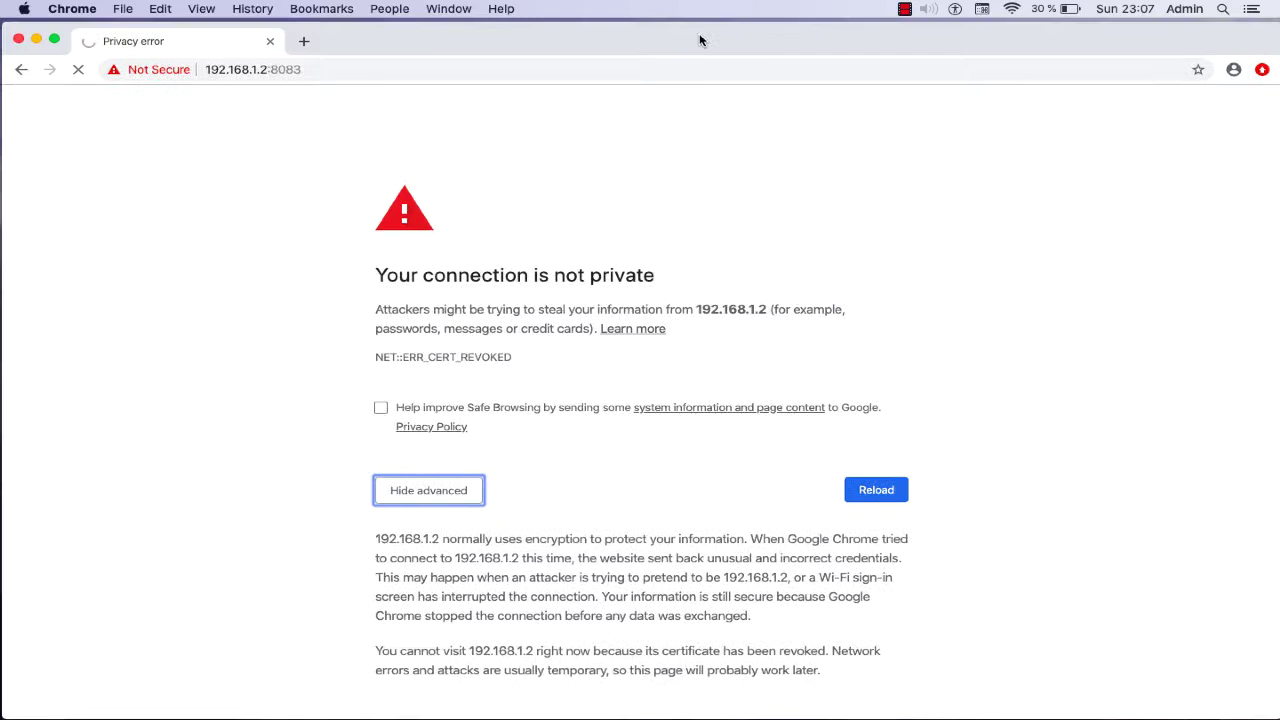
Move the browser window aside to uncover part of the desktop and open the site's invalid certificate
left_click_drag(702, 45, 1033, 202)
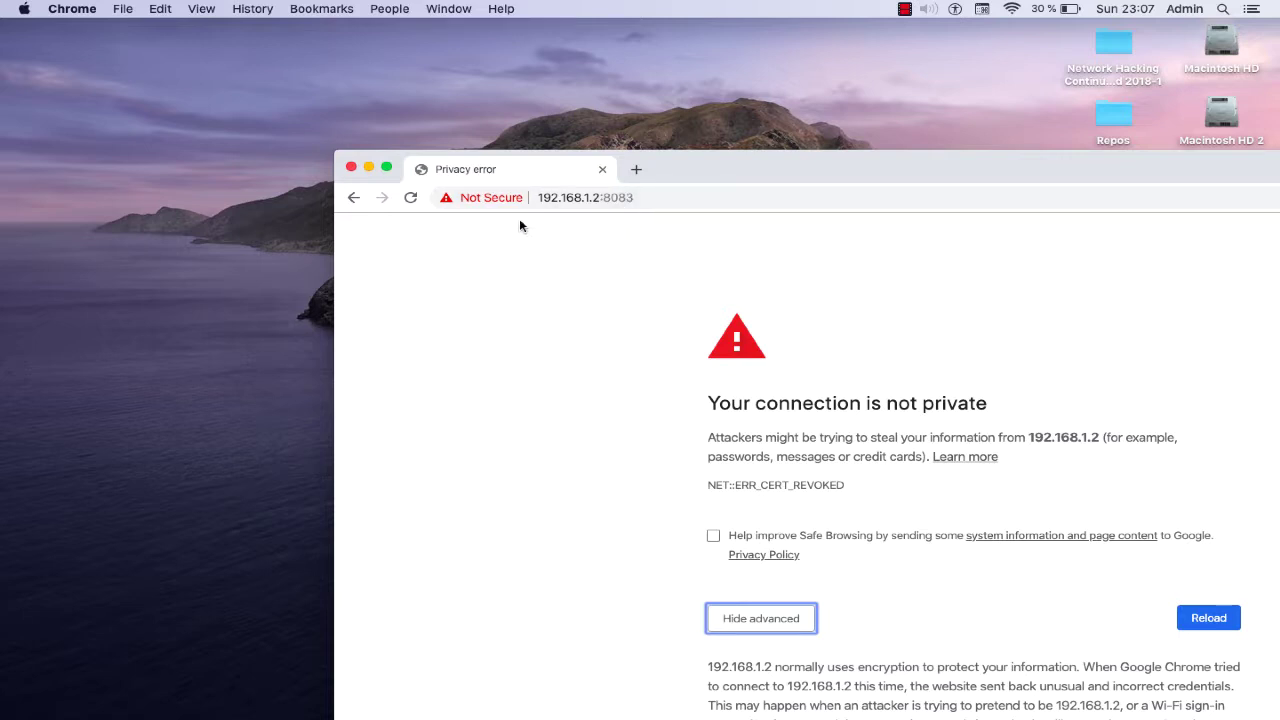
mouse_move(484, 156)
left_mouse_down()
mouse_move(450, 165)
mouse_move(540, 230)
mouse_move(486, 157)
left_mouse_up()
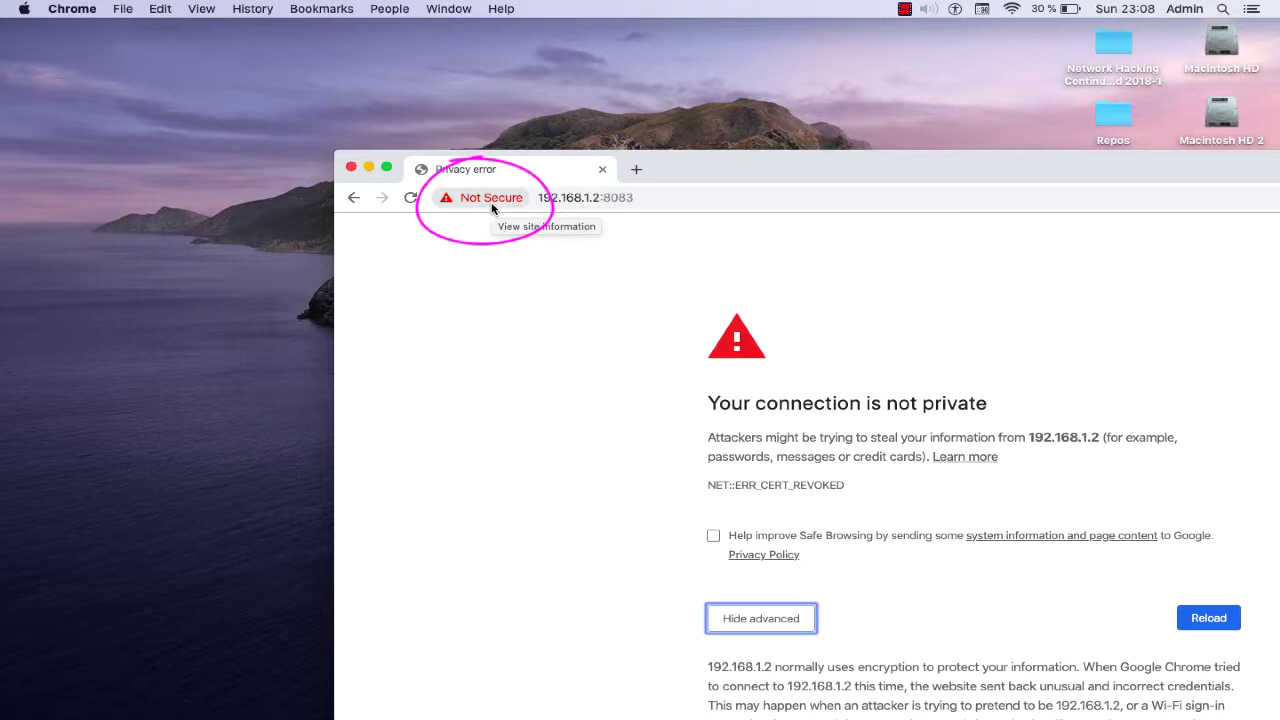
left_click(491, 201)
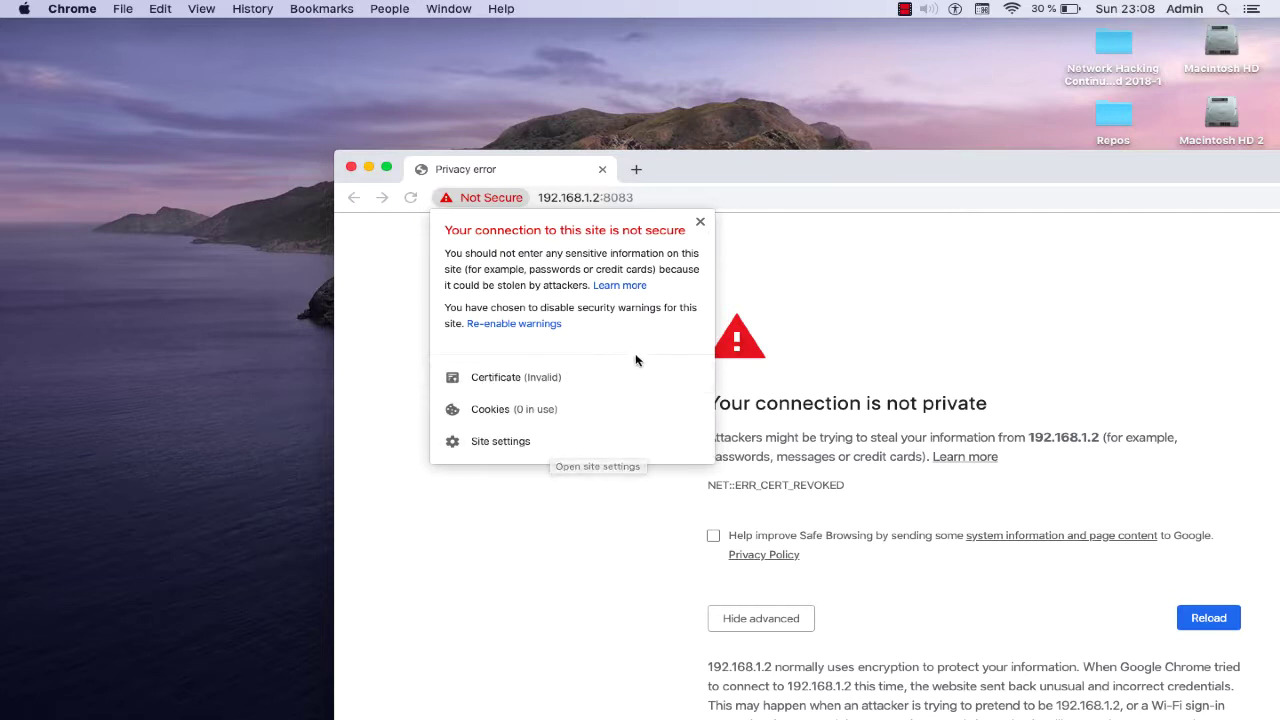
left_click(520, 378)
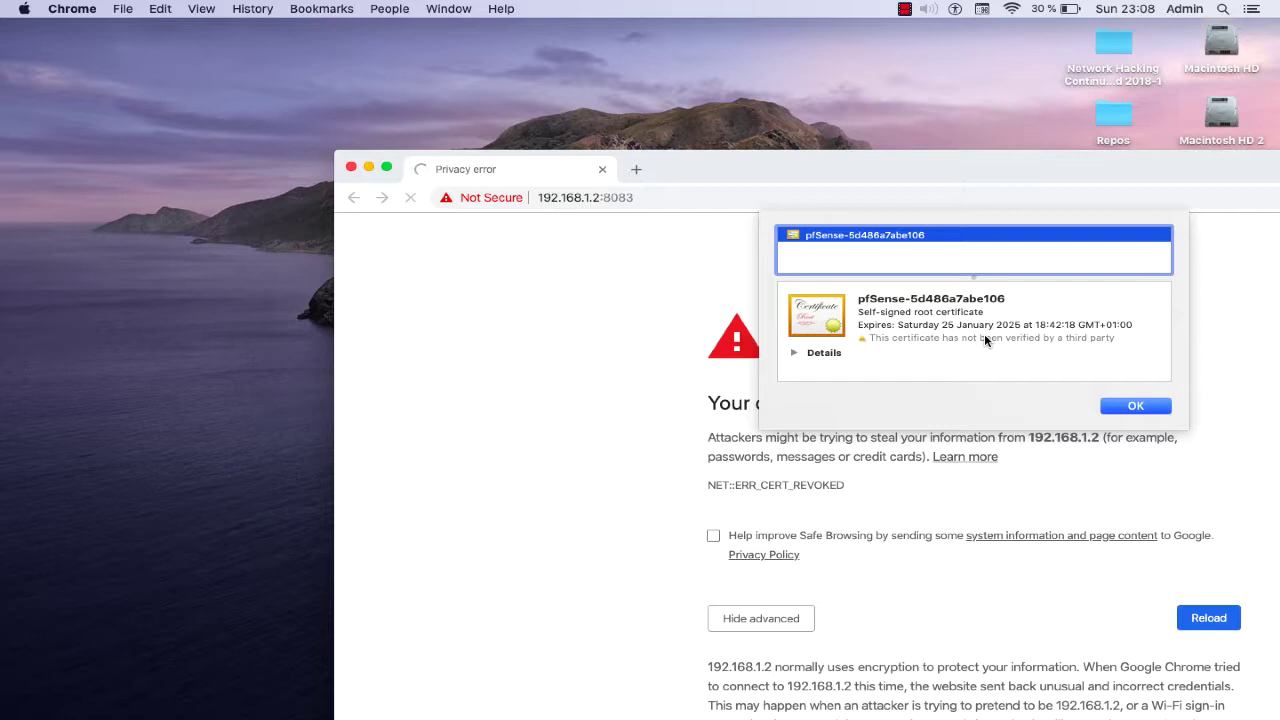
Expand the certificate's details and examine its issuer, validity dates, public key, extensions and fingerprints
left_click(797, 352)
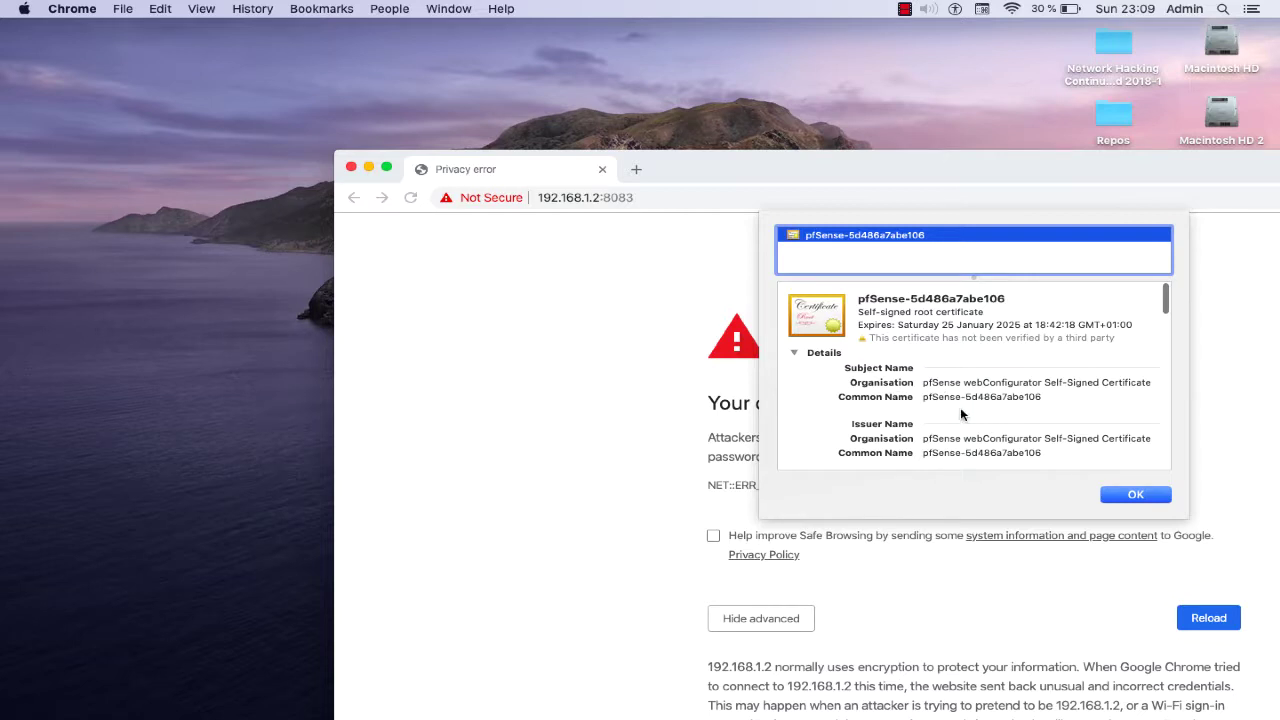
scroll(960, 407, "down", 3)
scroll(966, 417, "down", 3)
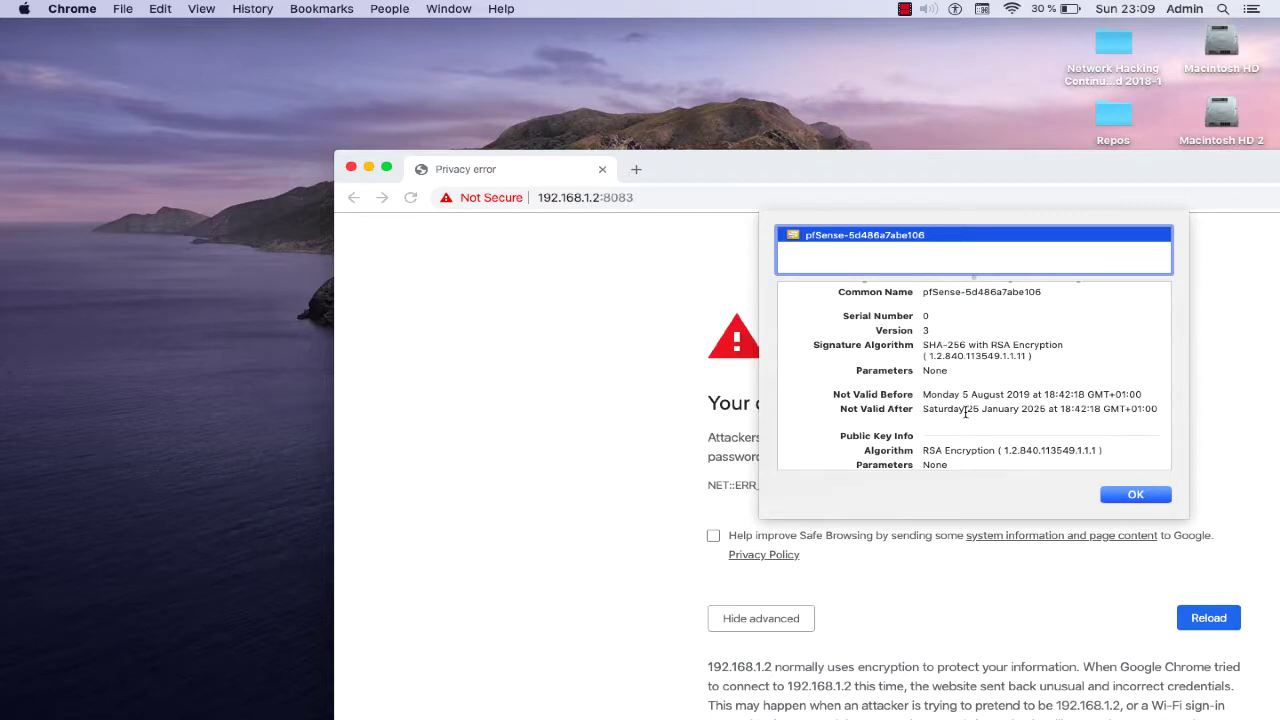
scroll(965, 412, "down", 3)
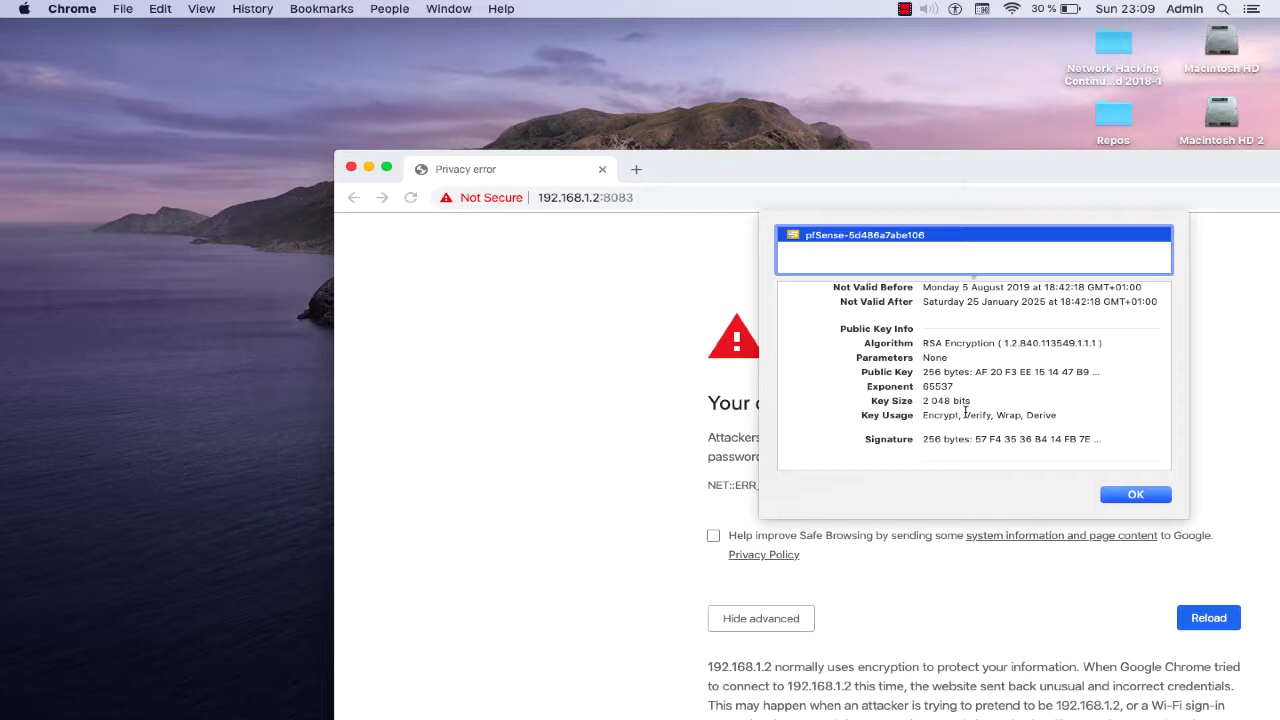
scroll(965, 412, "down", 5)
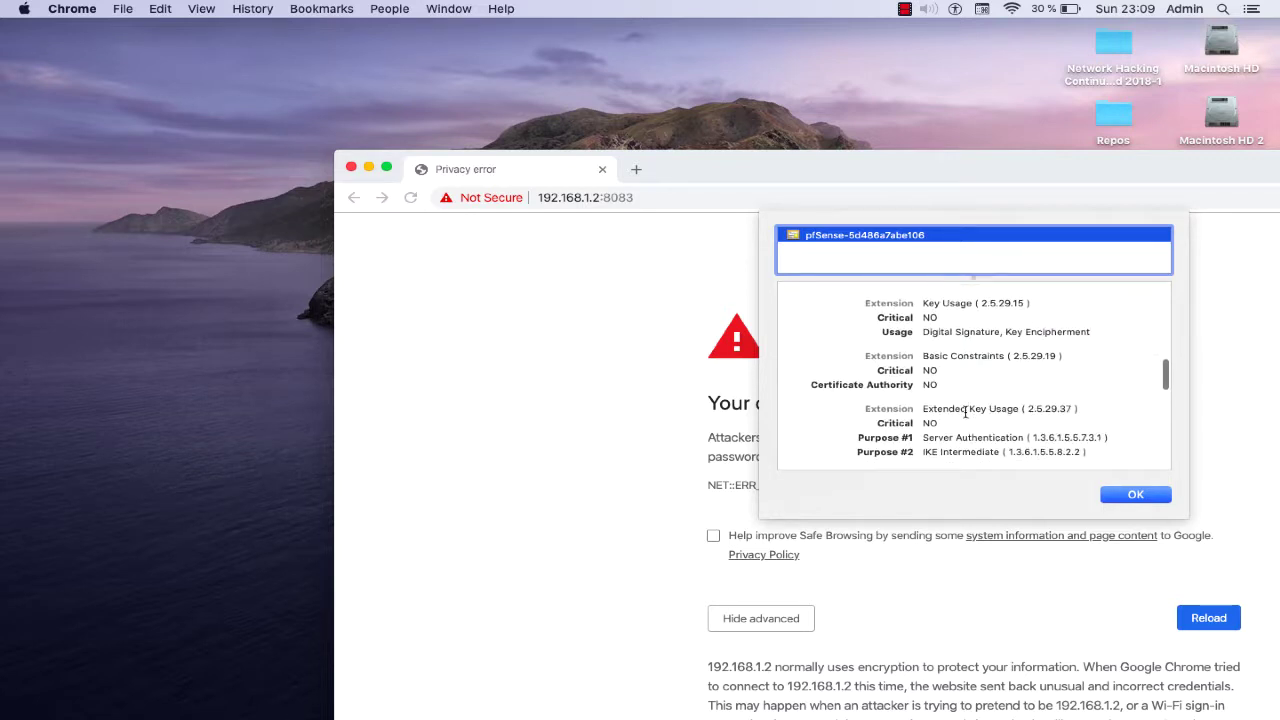
scroll(965, 412, "down", 10)
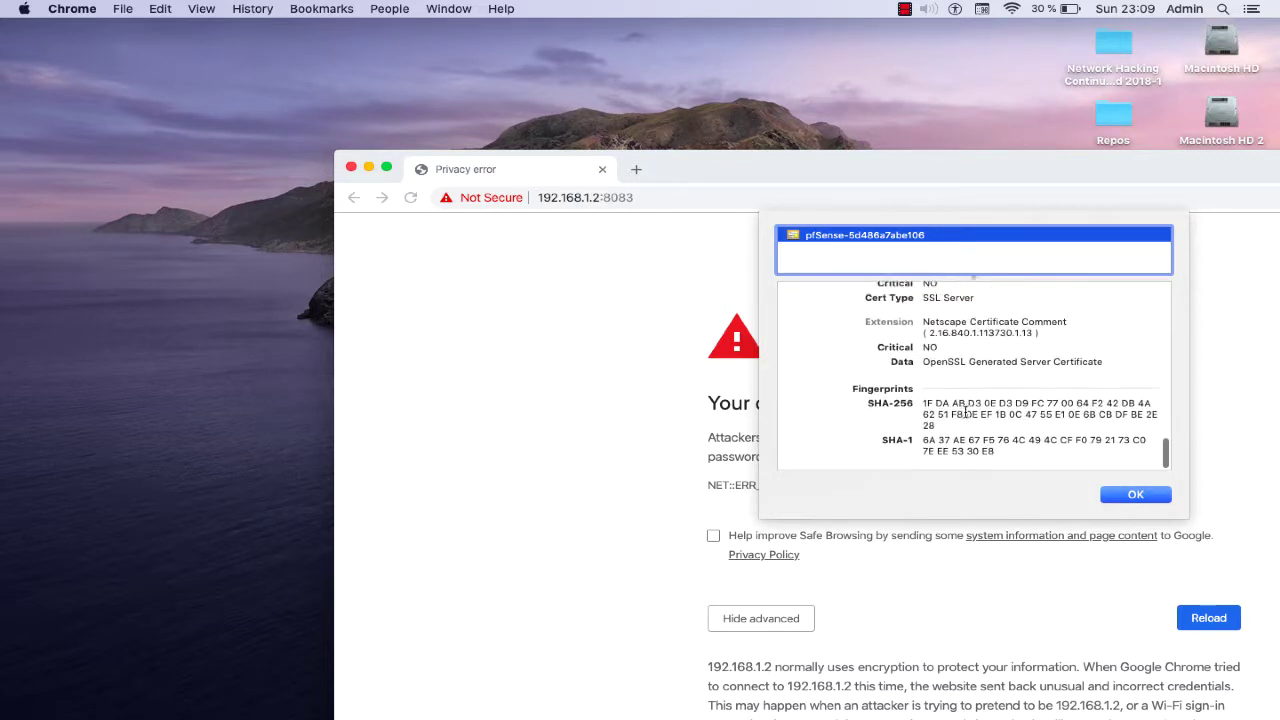
scroll(965, 412, "up", 8)
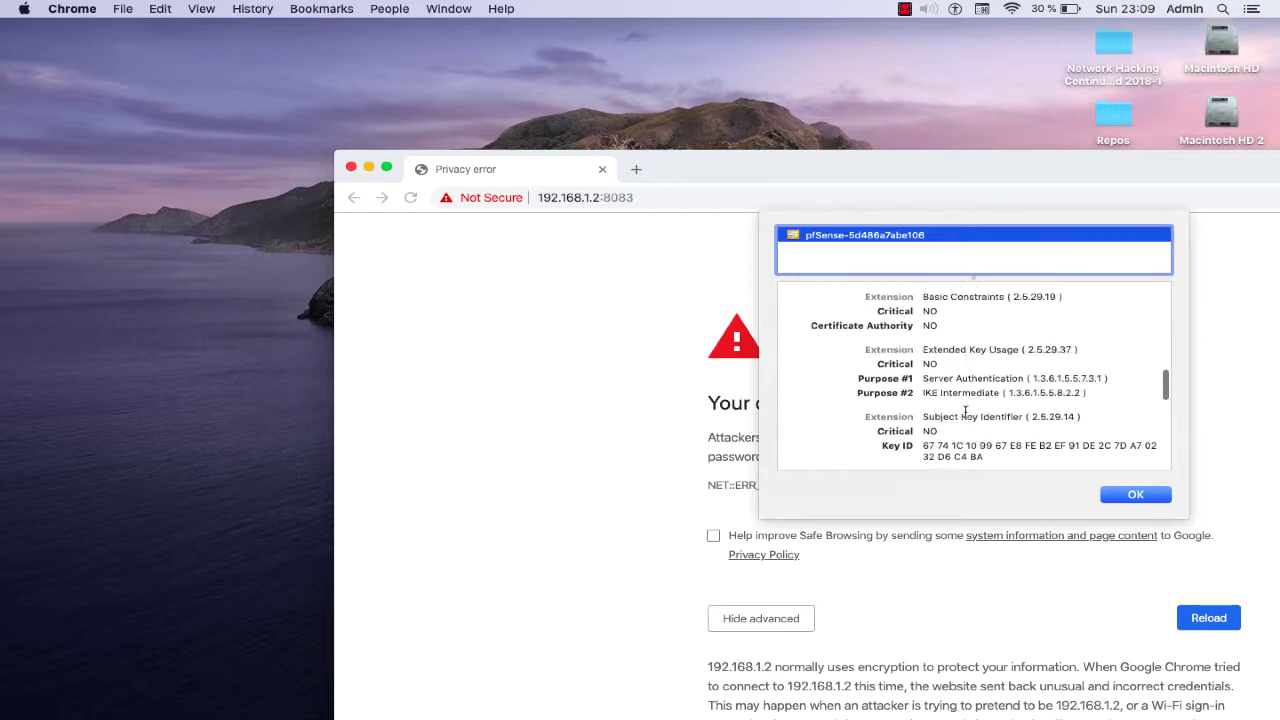
scroll(965, 412, "up", 15)
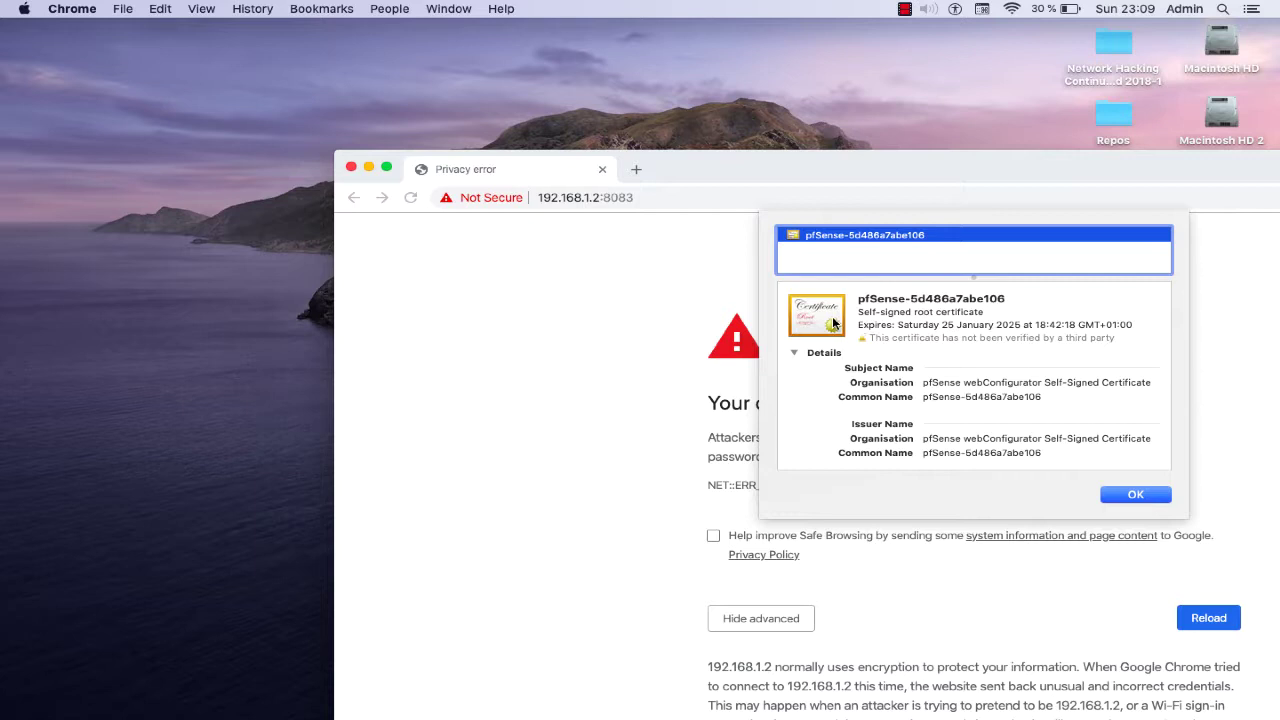
Save the pfSense-5d486a7abe106 certificate to the desktop as a file, and put away the certificate viewer and browser window
left_click_drag(832, 316, 166, 318)
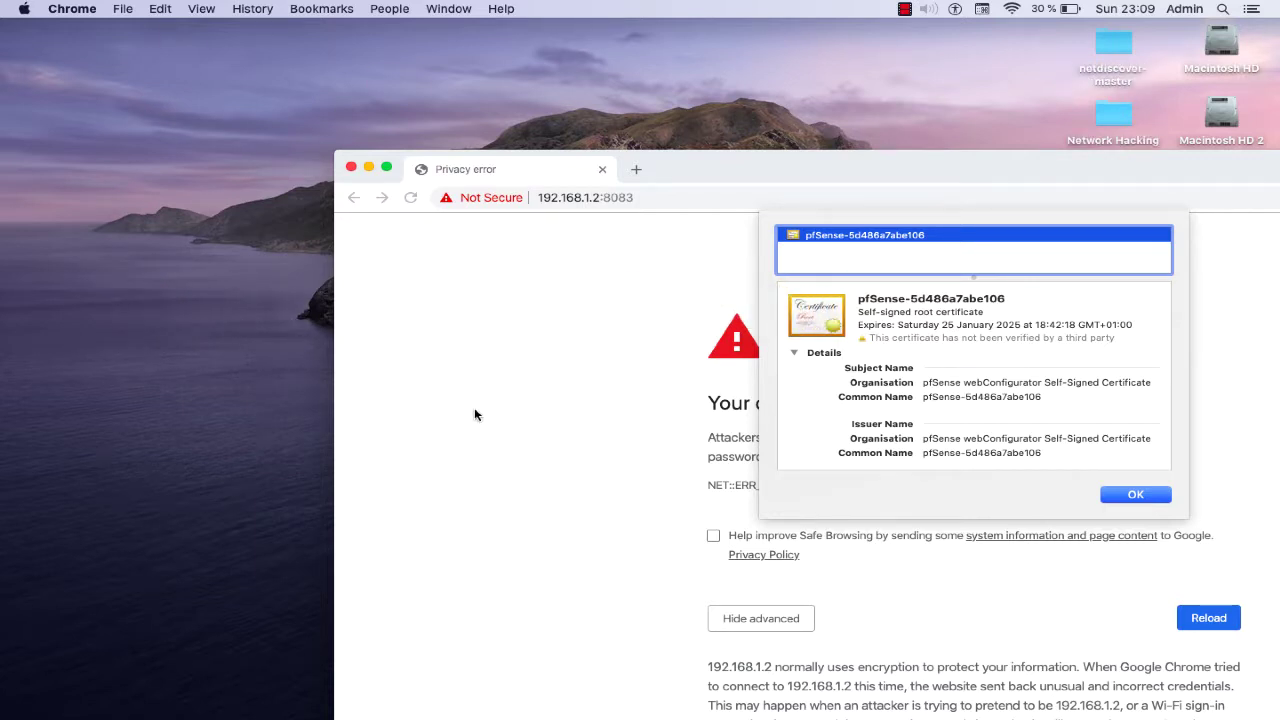
left_click(1119, 496)
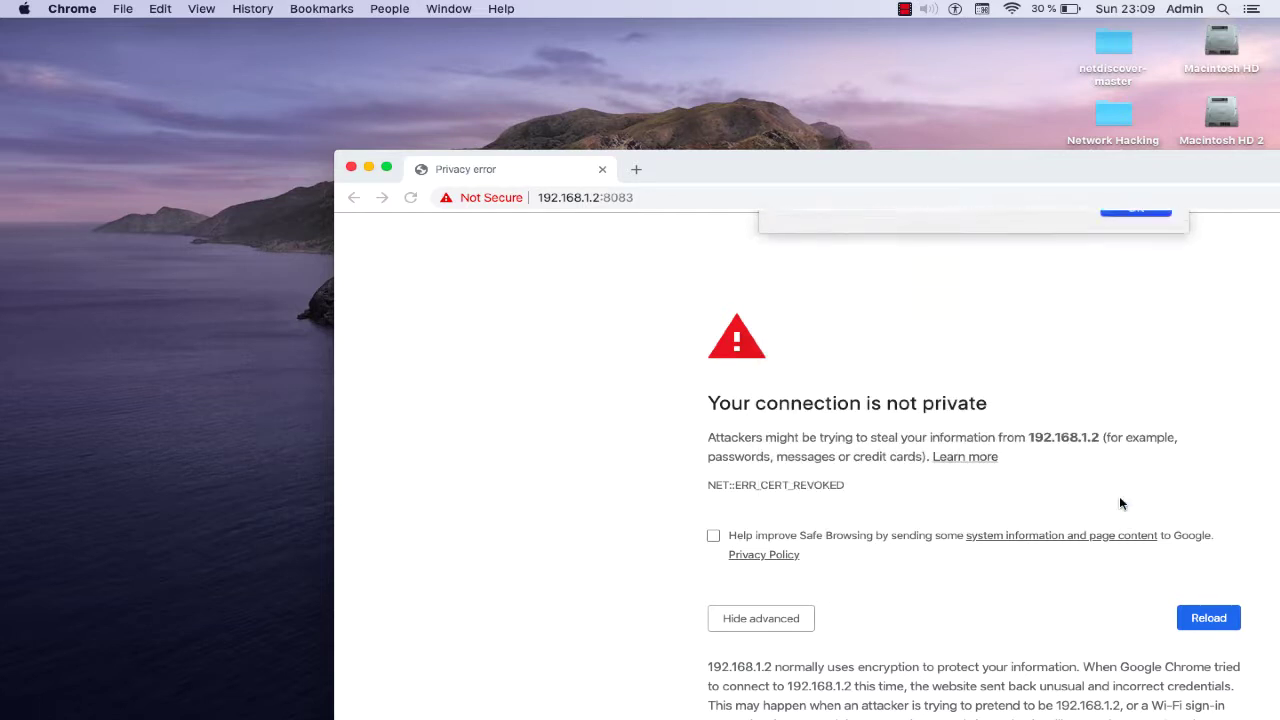
double_click(897, 159)
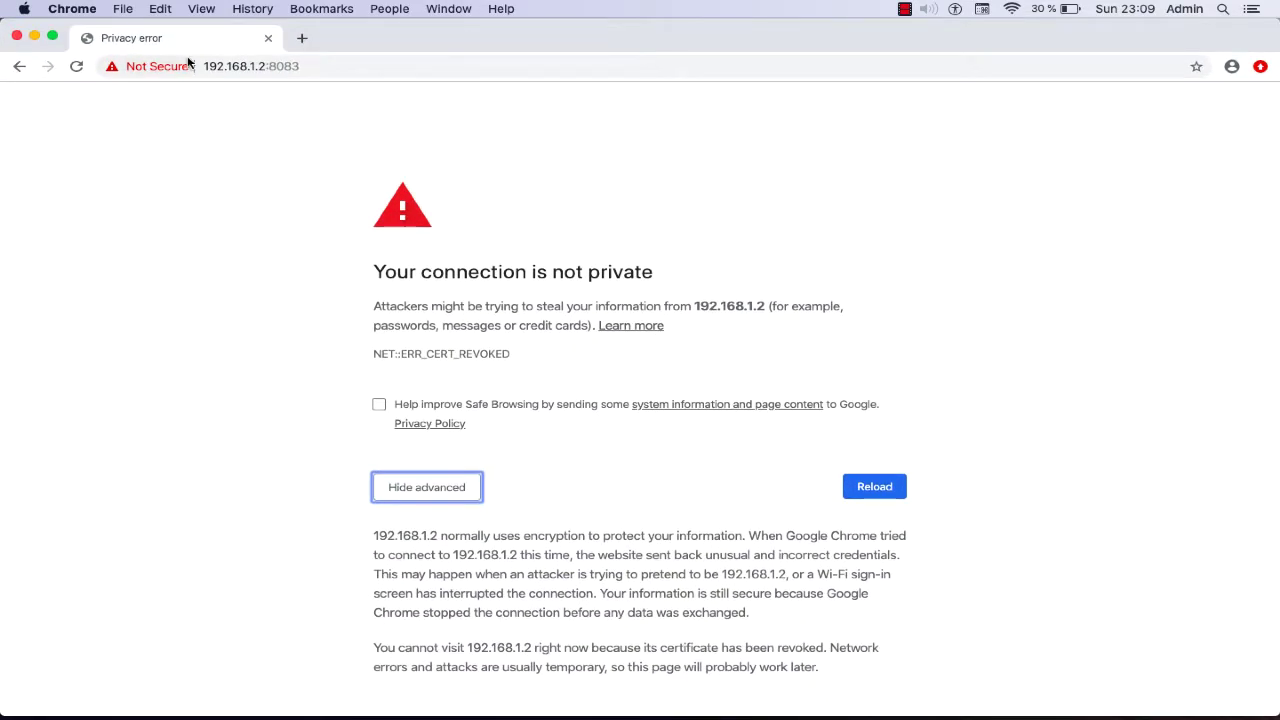
left_click(35, 37)
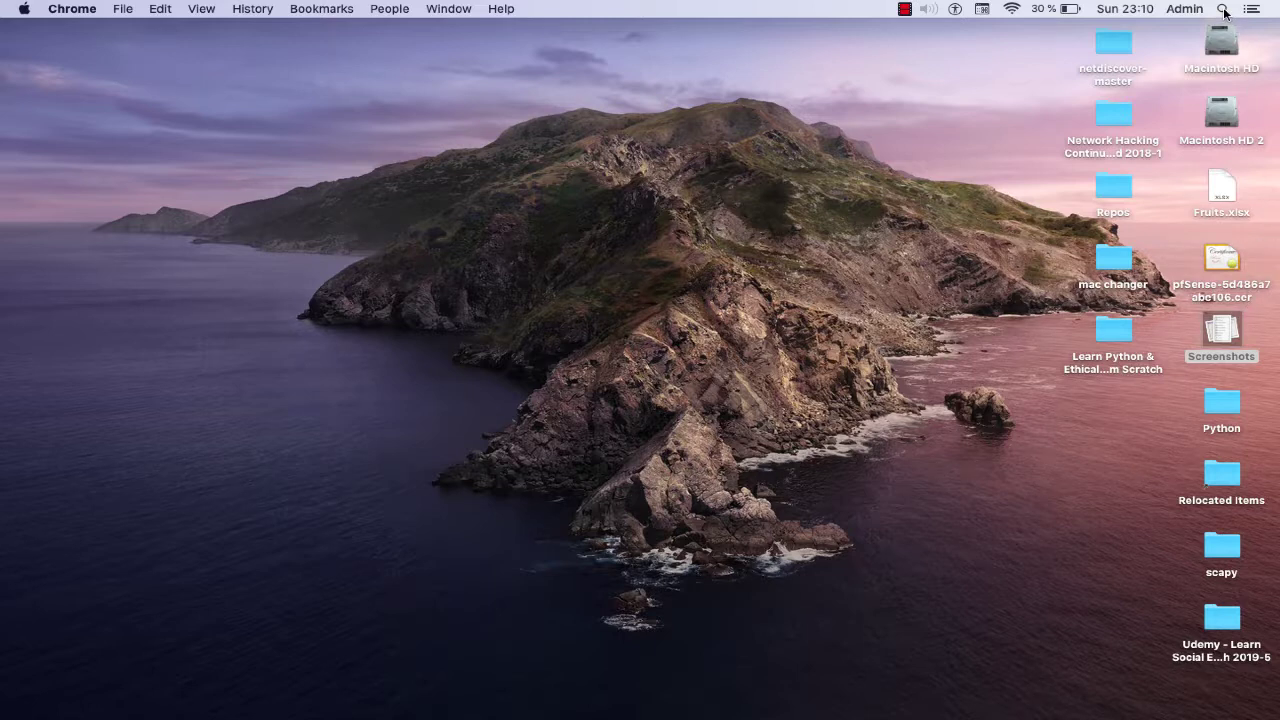
Switch to Keychain Access through a Spotlight search for "key" and show the System keychain's certificates
left_click(1222, 9)
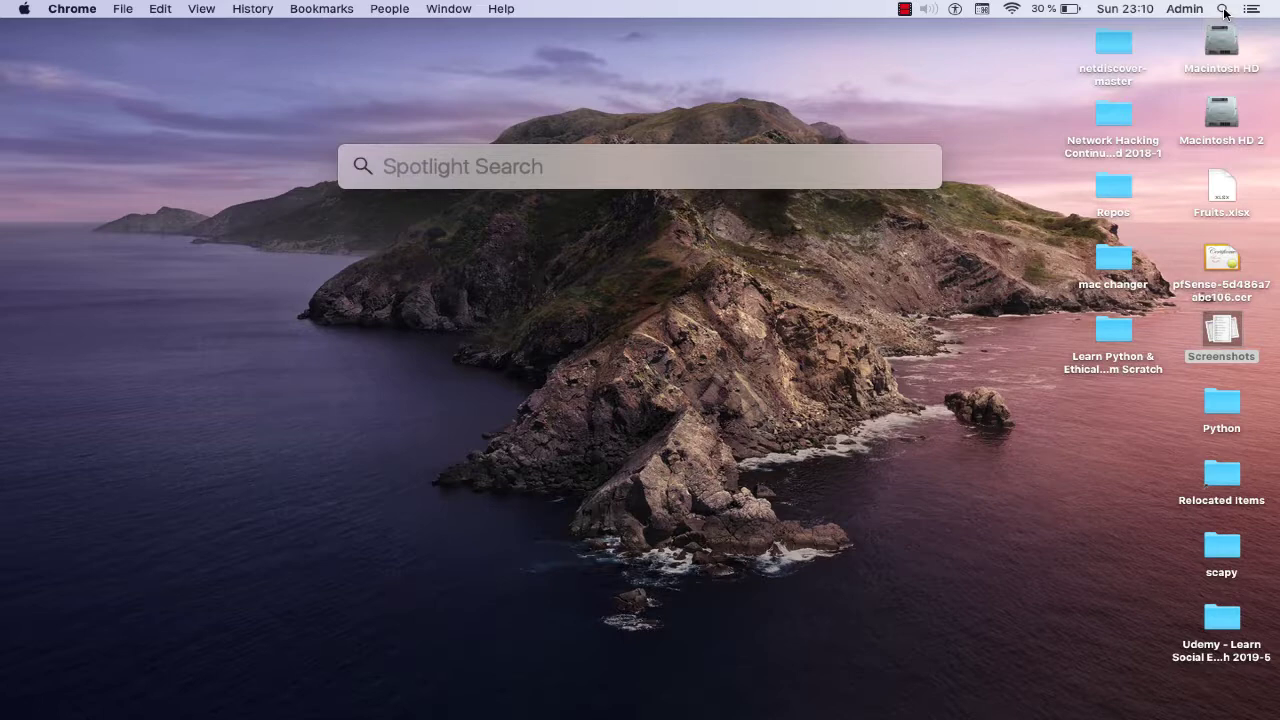
type("key")
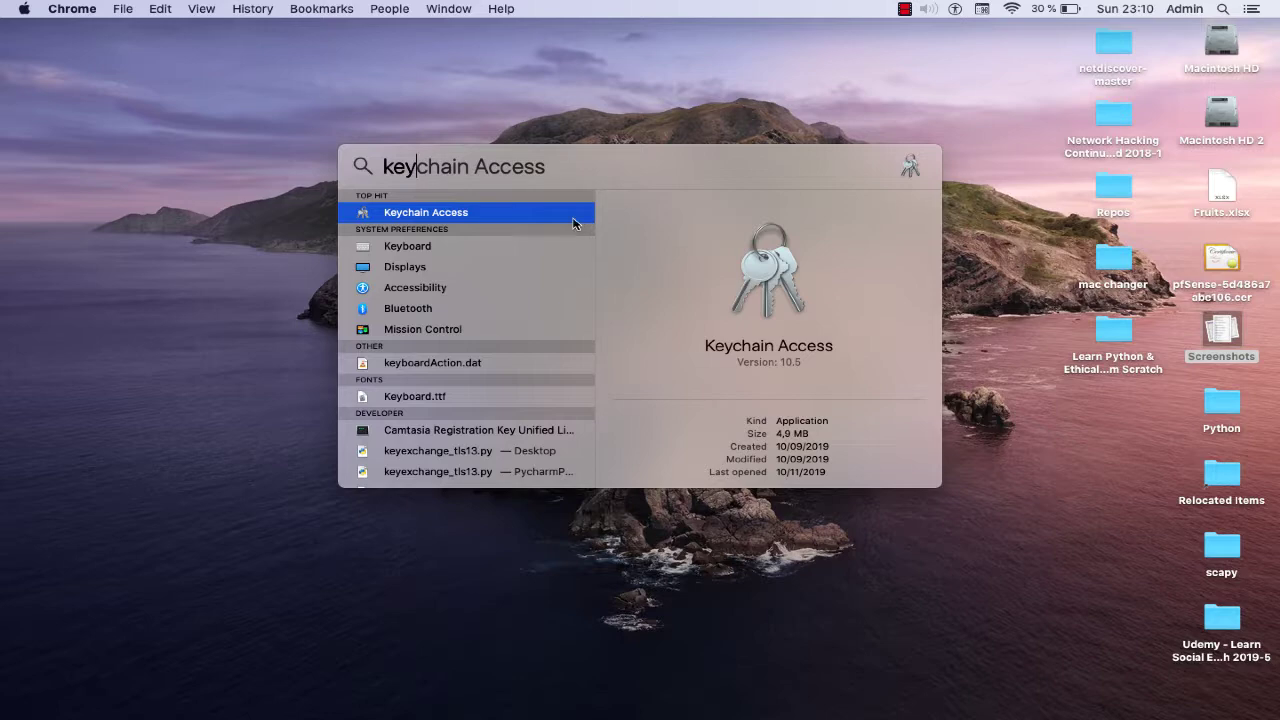
left_click(490, 215)
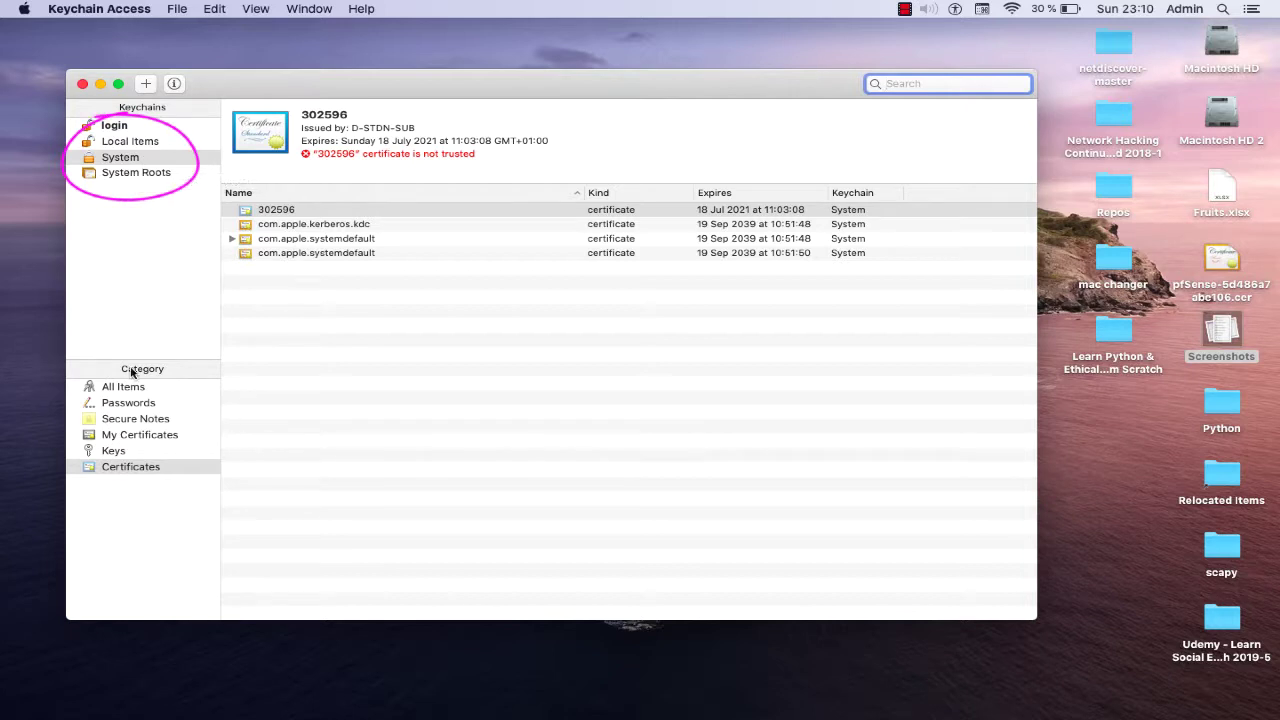
left_click(142, 472)
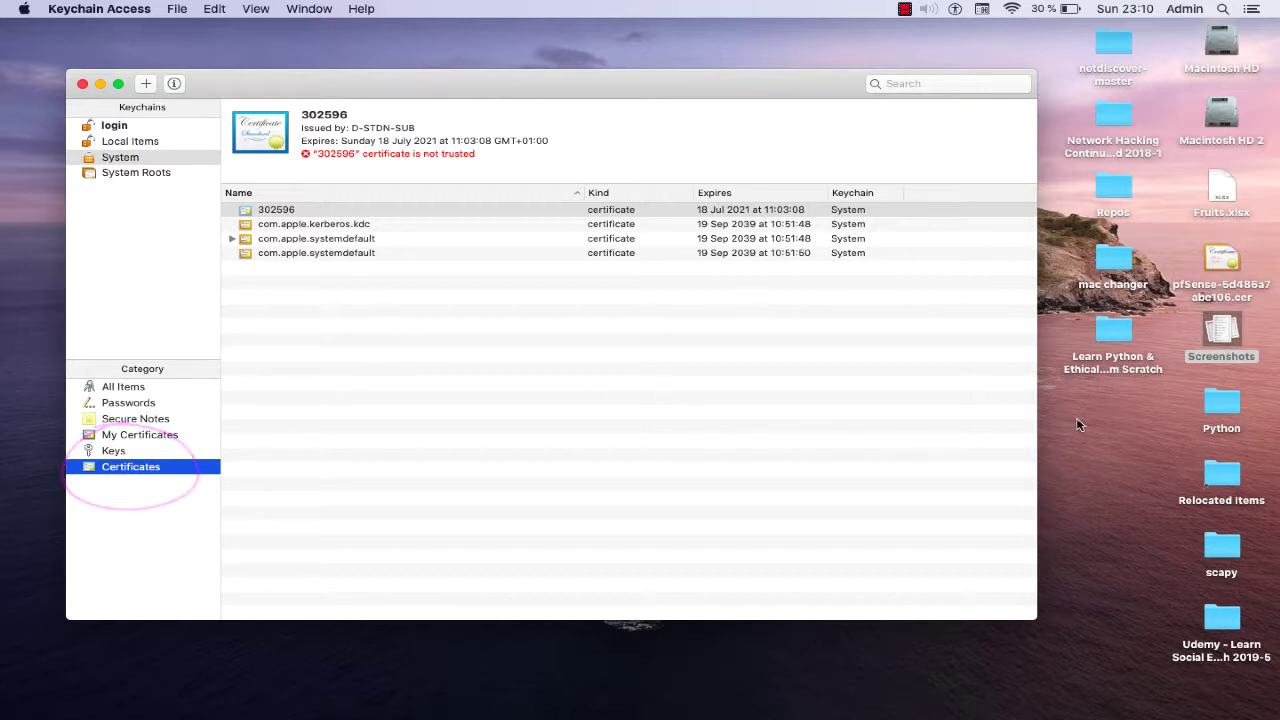
Add the pfSense-5d486a7abe106.cer file from the desktop to the System keychain, authorising the change with the account password
left_click(1222, 262)
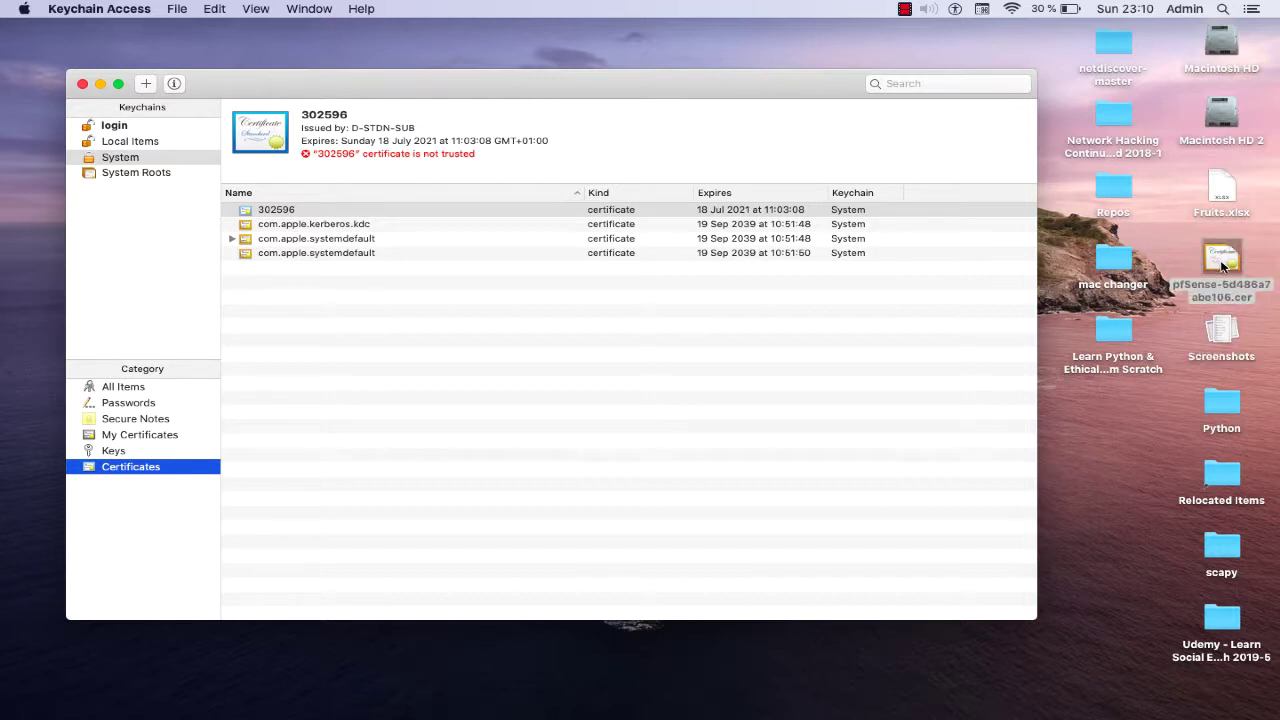
left_click_drag(1222, 264, 526, 371)
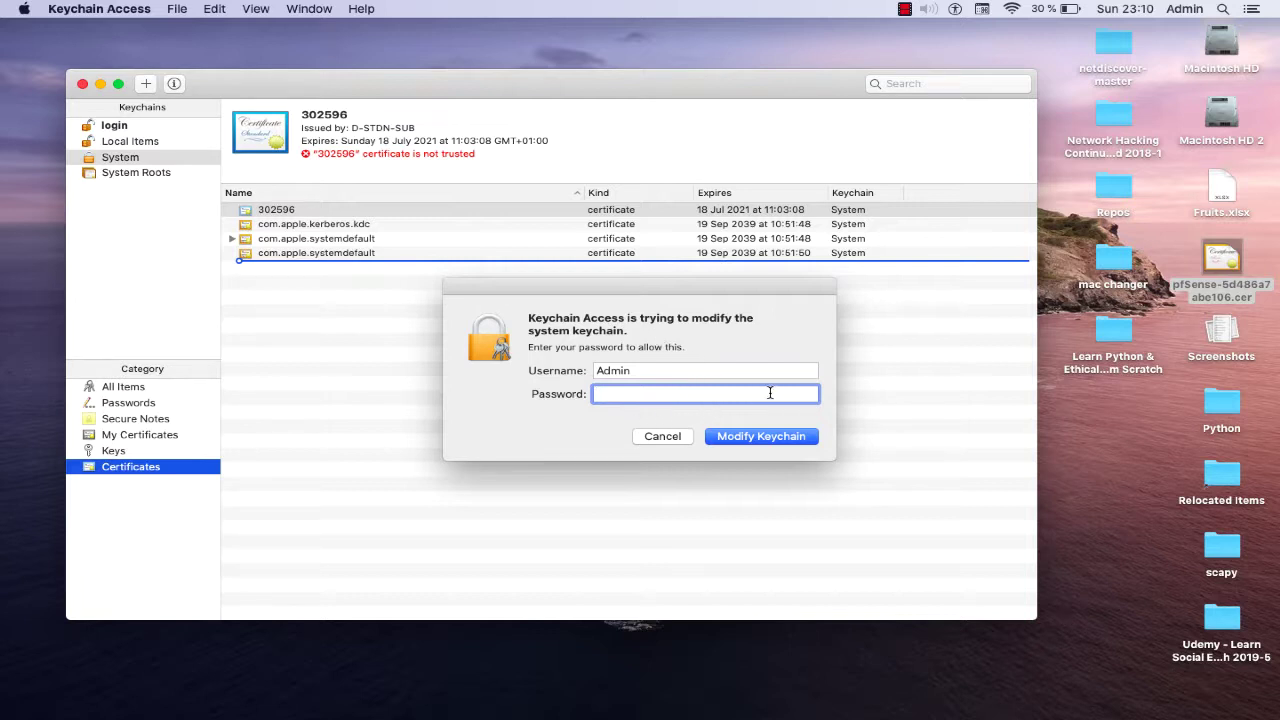
type("••••")
left_click(762, 436)
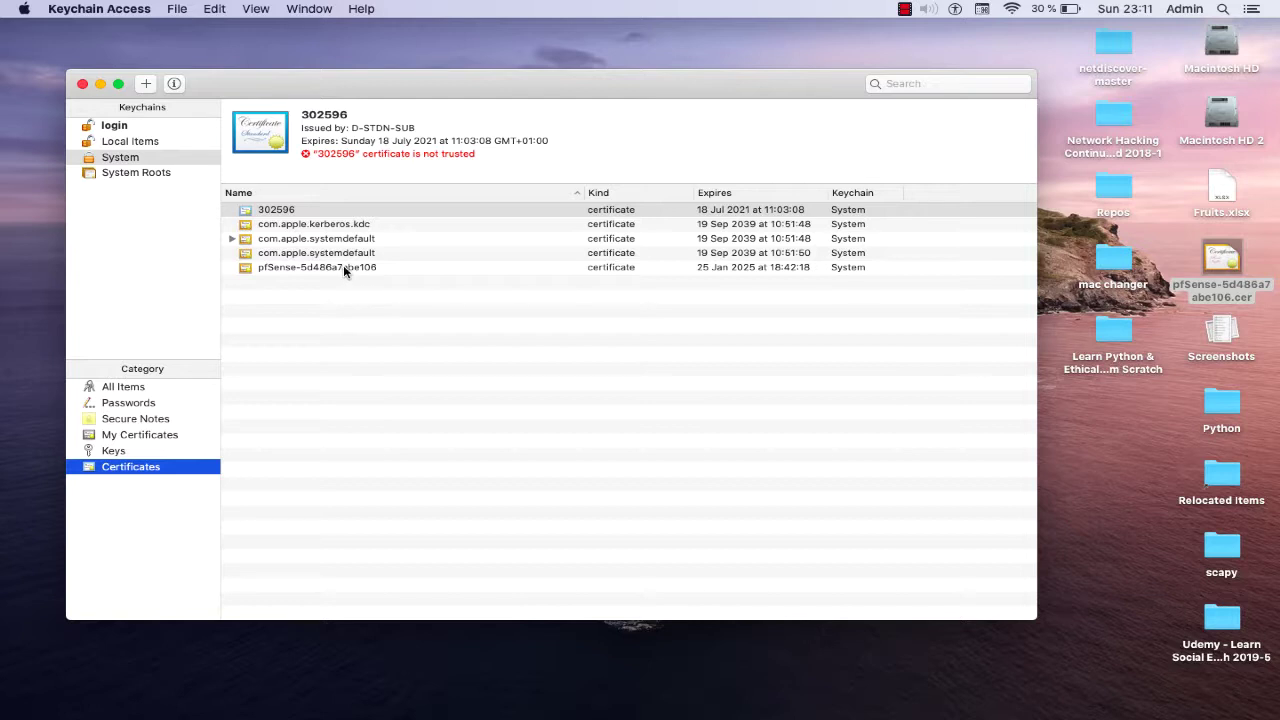
Open the pfSense certificate in the System keychain and examine its subject, issuer, validity, key and extension details
double_click(343, 267)
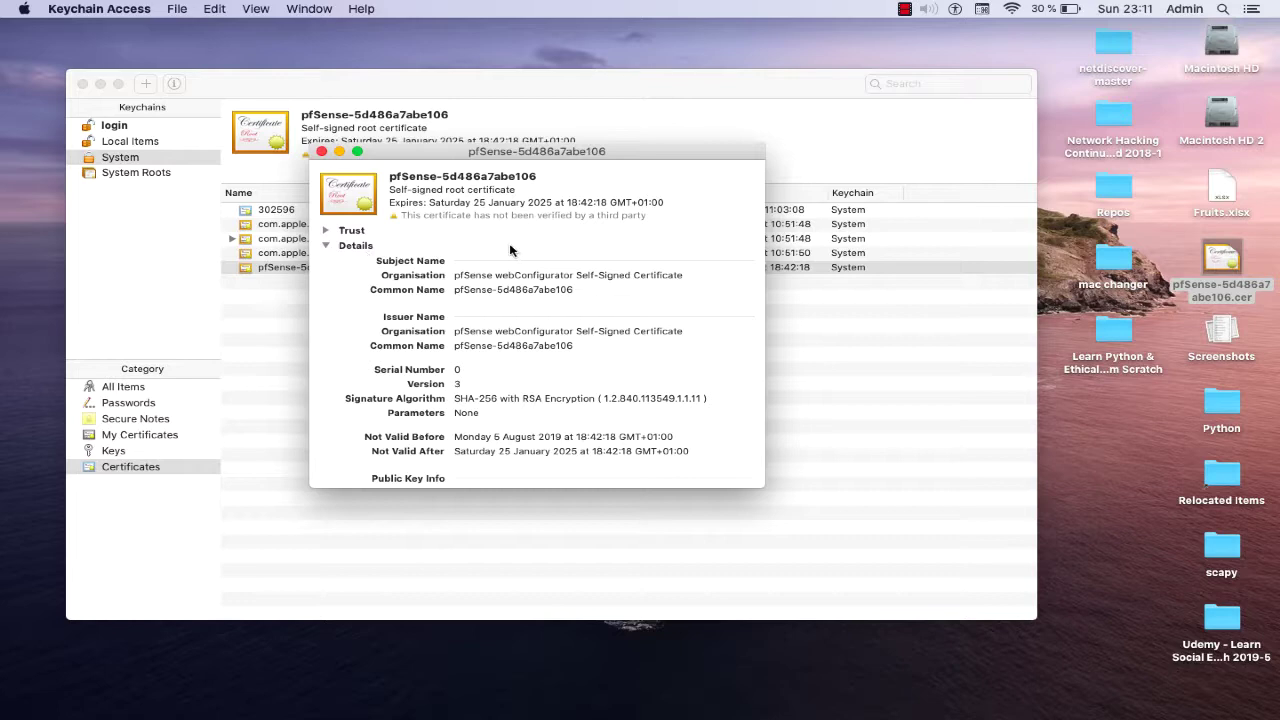
scroll(548, 356, "down", 5)
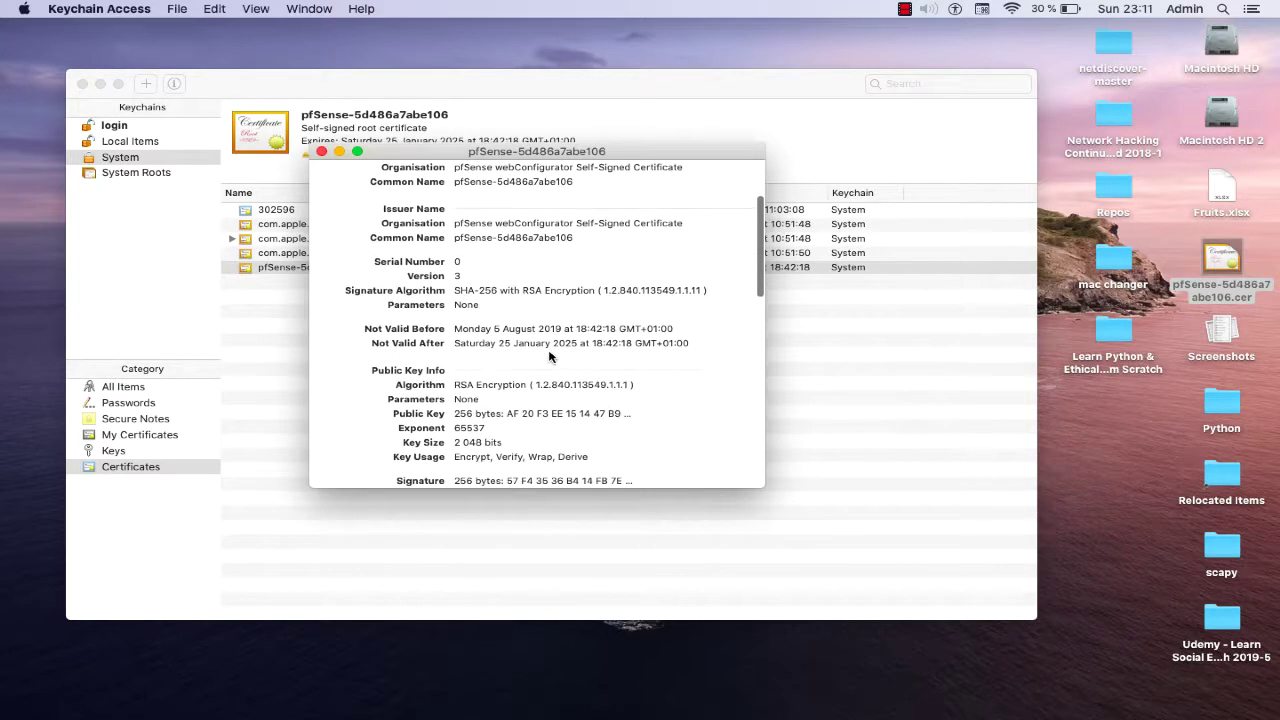
scroll(548, 356, "up", 5)
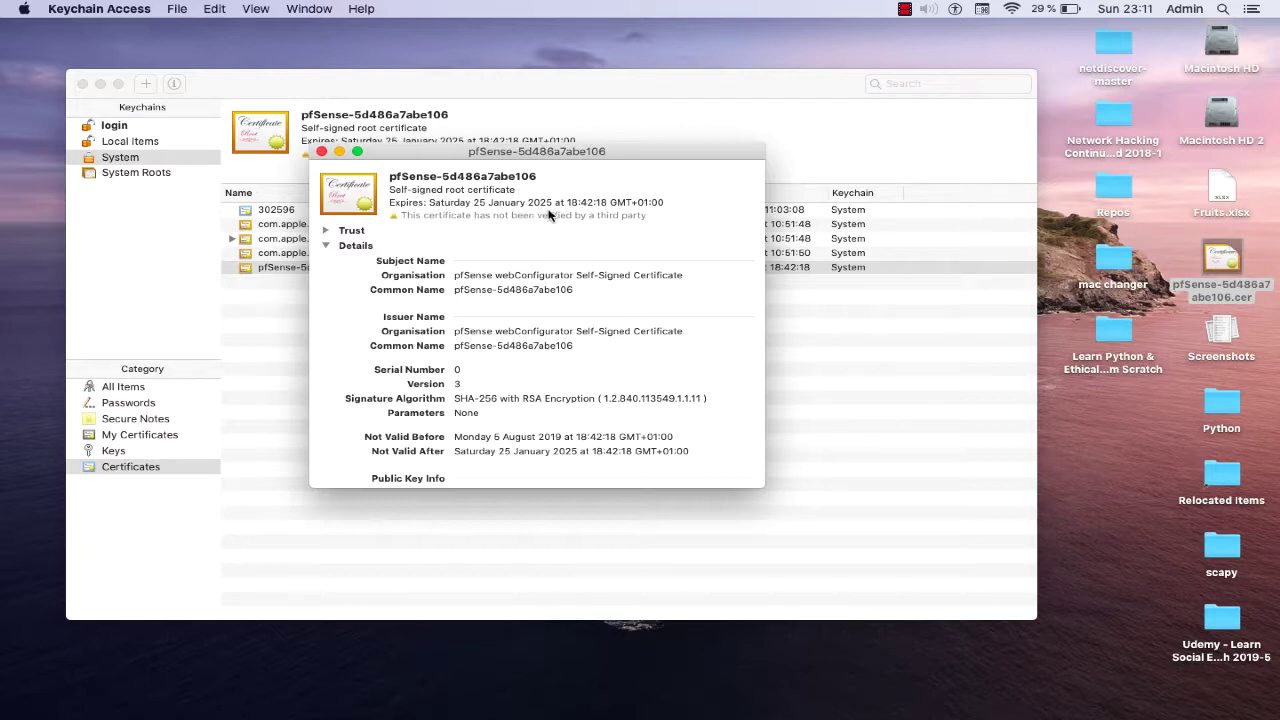
scroll(561, 385, "down", 2)
scroll(561, 387, "down", 6)
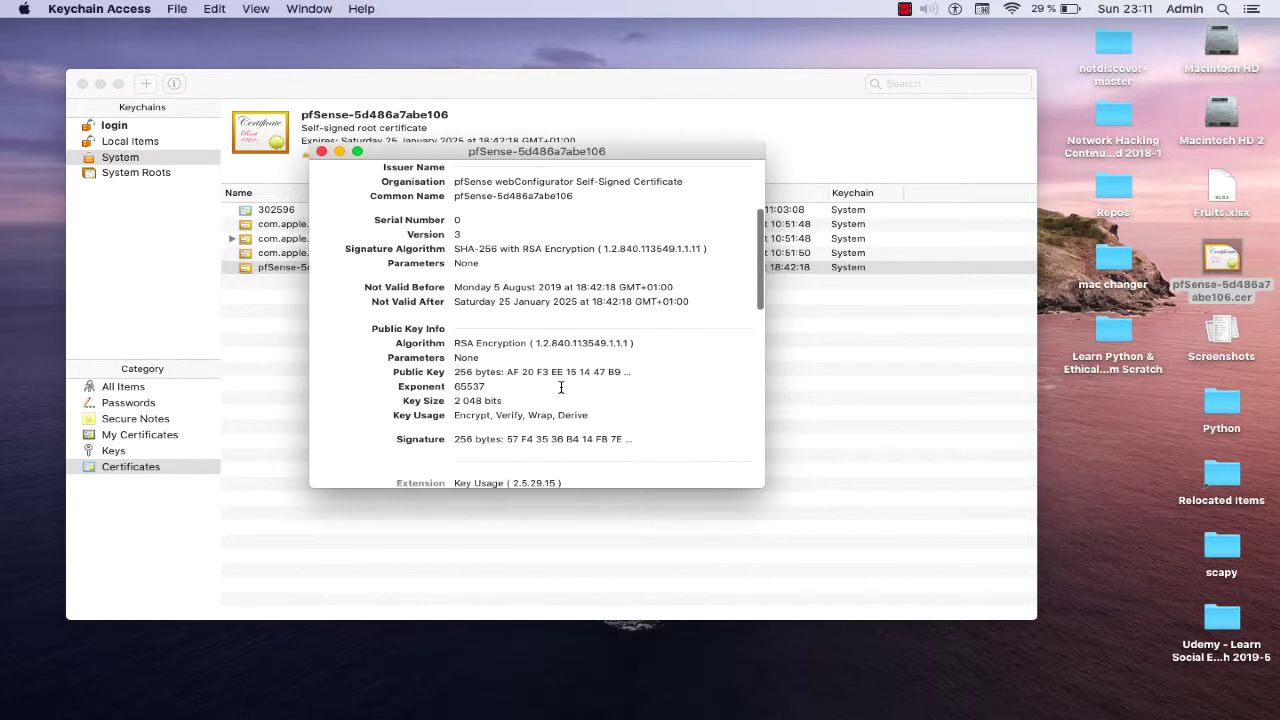
scroll(561, 387, "down", 9)
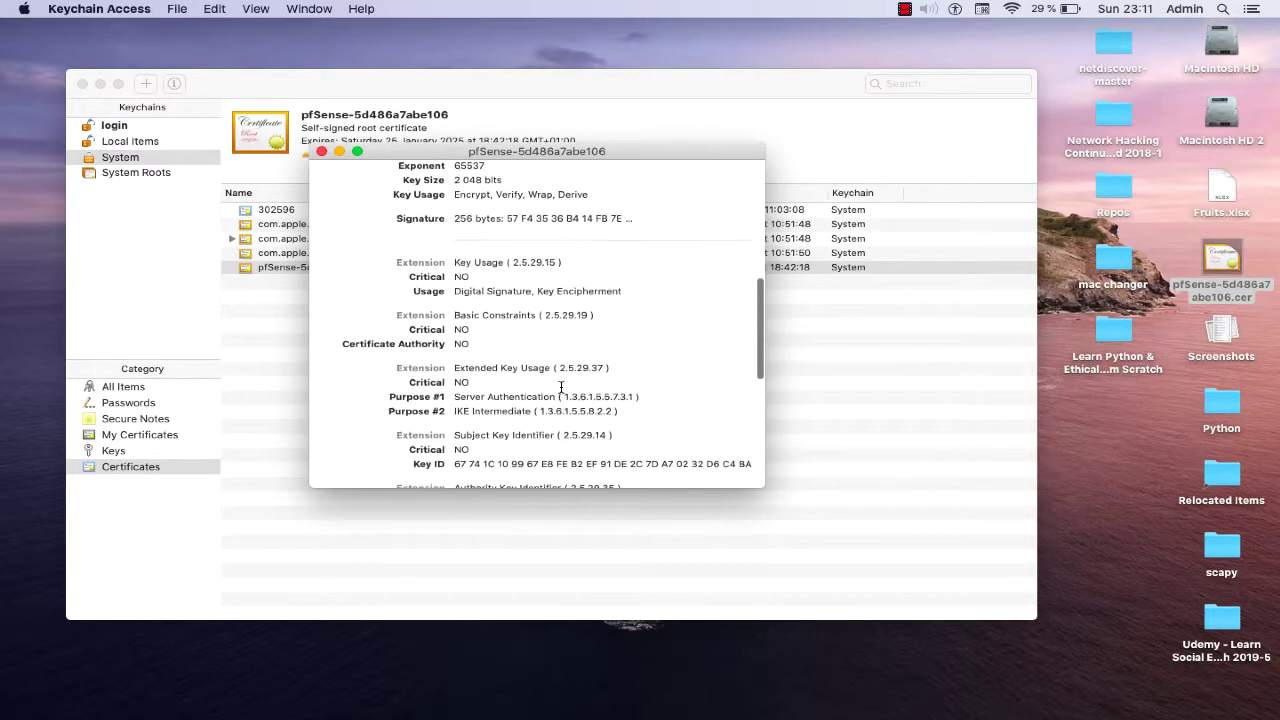
scroll(561, 387, "down", 3)
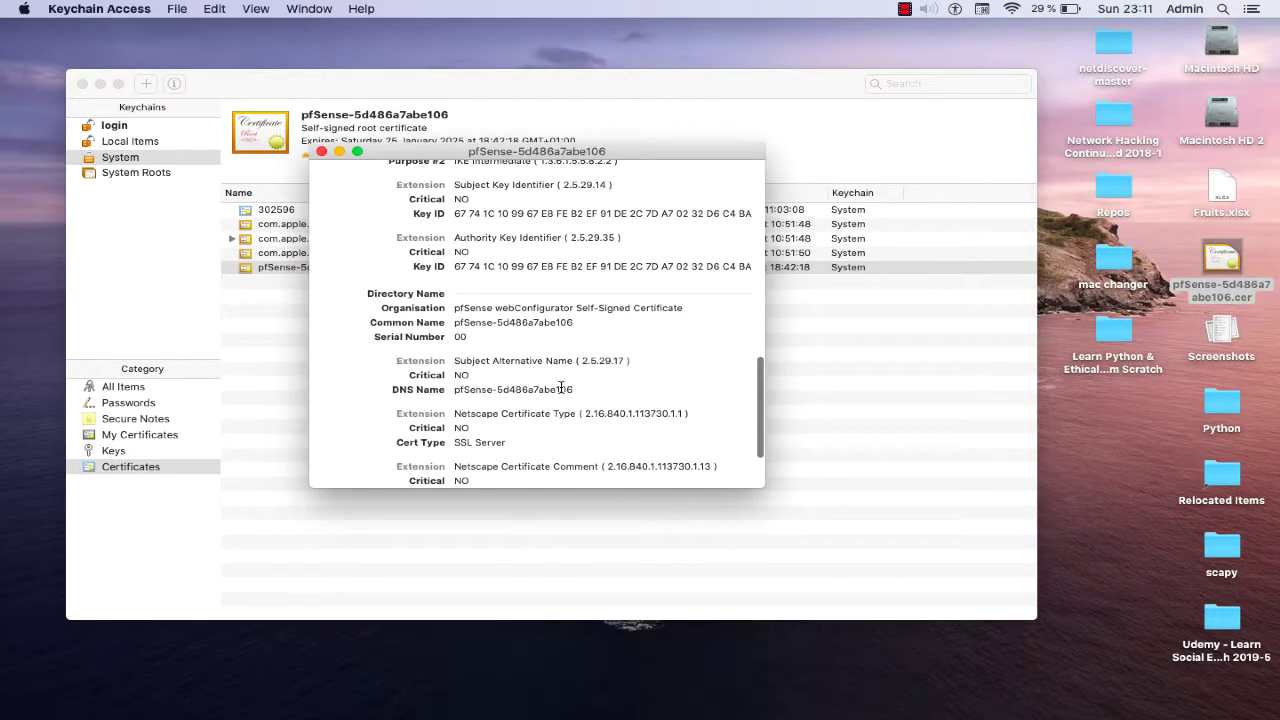
scroll(561, 387, "up", 18)
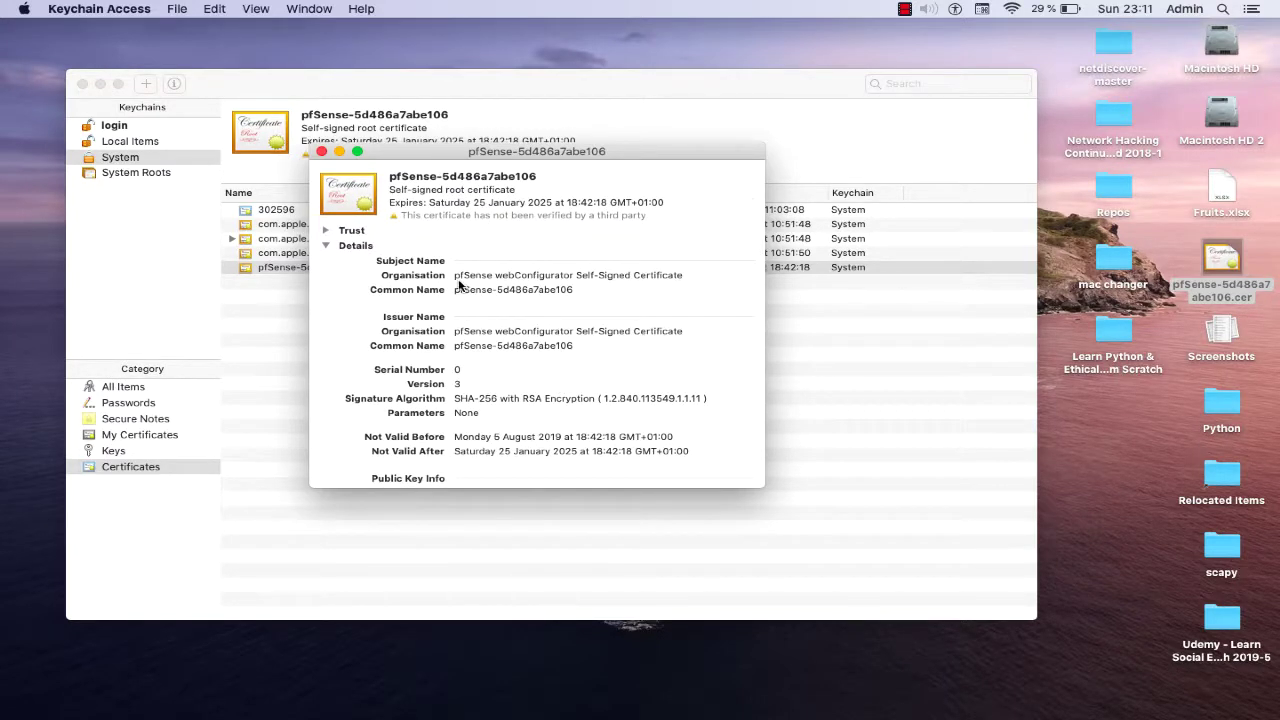
Set the pfSense certificate's trust to Always Trust for all uses and save the change, authorising it with the account password
left_click(325, 250)
mouse_move(340, 212)
left_mouse_down()
mouse_move(330, 250)
mouse_move(350, 208)
left_mouse_up()
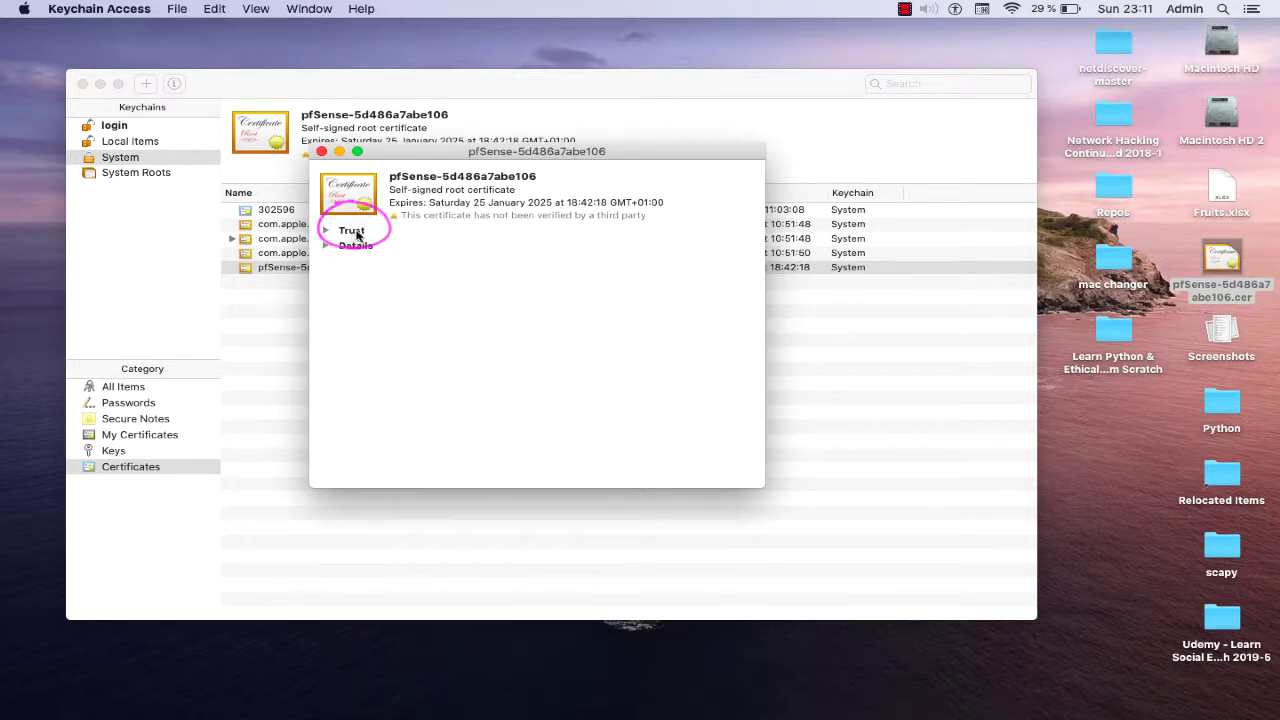
left_click(325, 231)
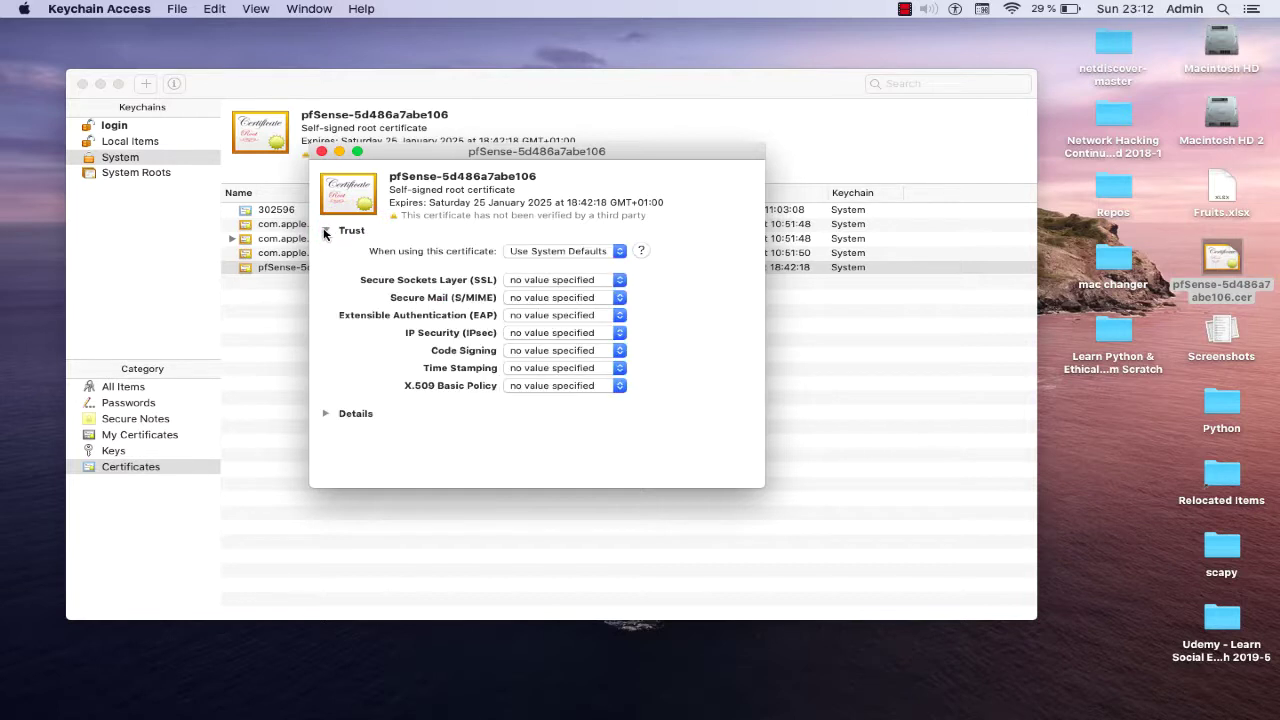
left_click(620, 251)
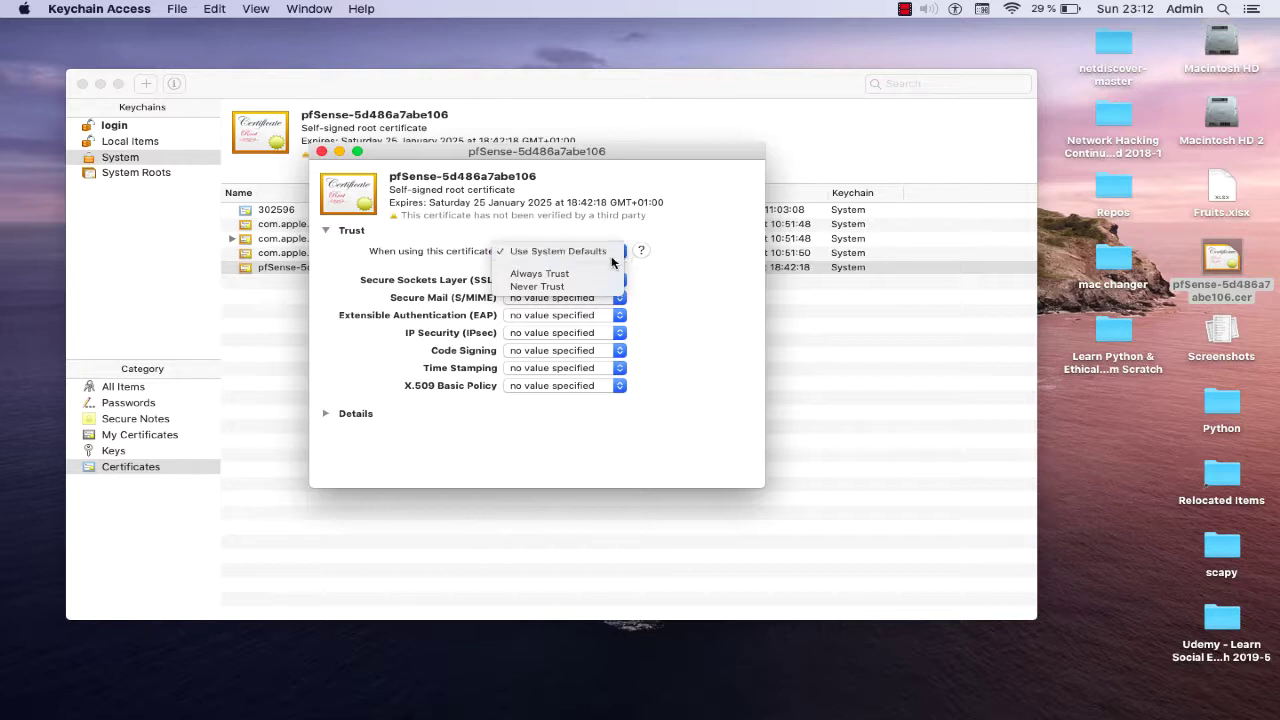
left_click(590, 274)
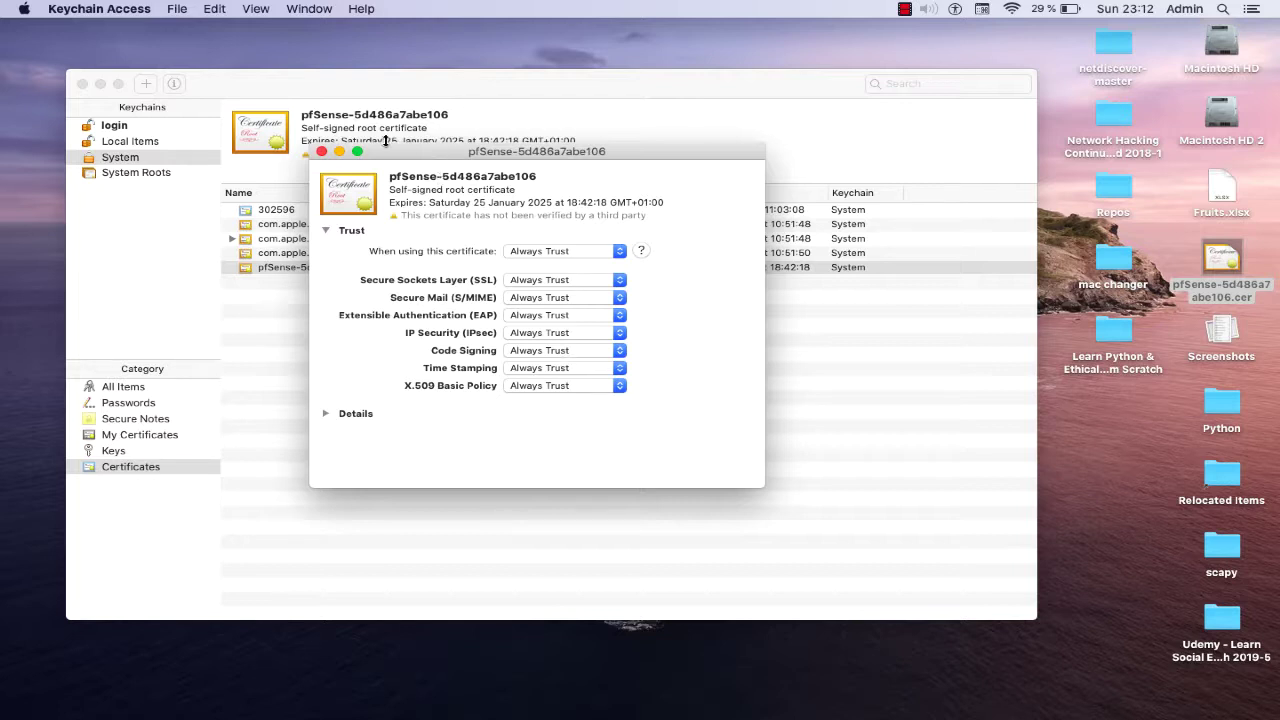
left_click(322, 151)
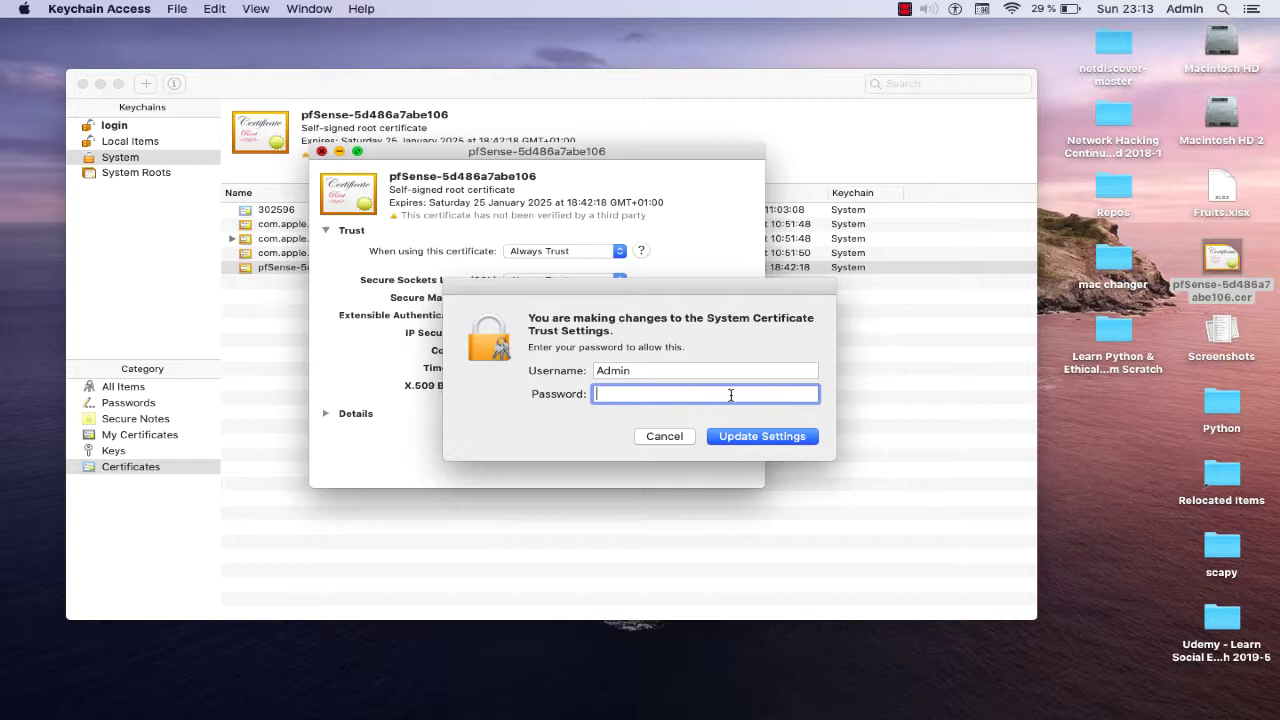
type("••••")
left_click(774, 437)
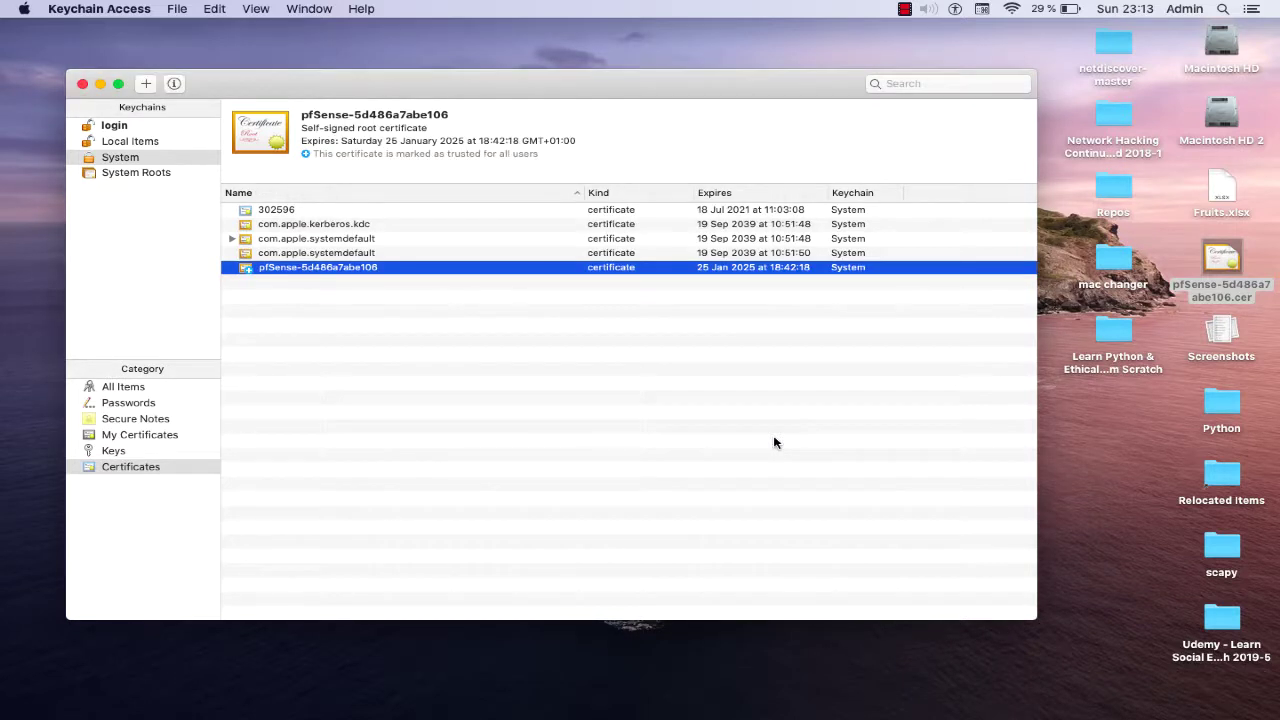
Reselect the pfSense certificate in the System keychain to check its trust status, and quit Keychain Access
left_click(576, 388)
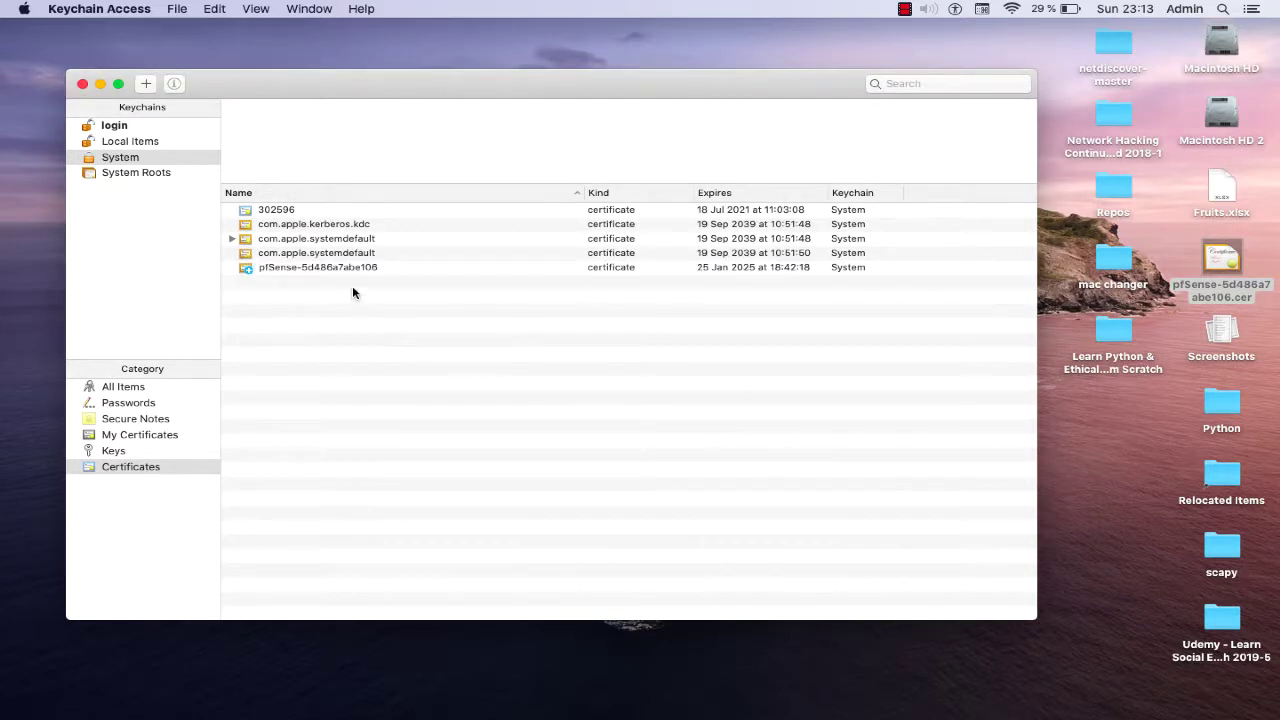
left_click(370, 267)
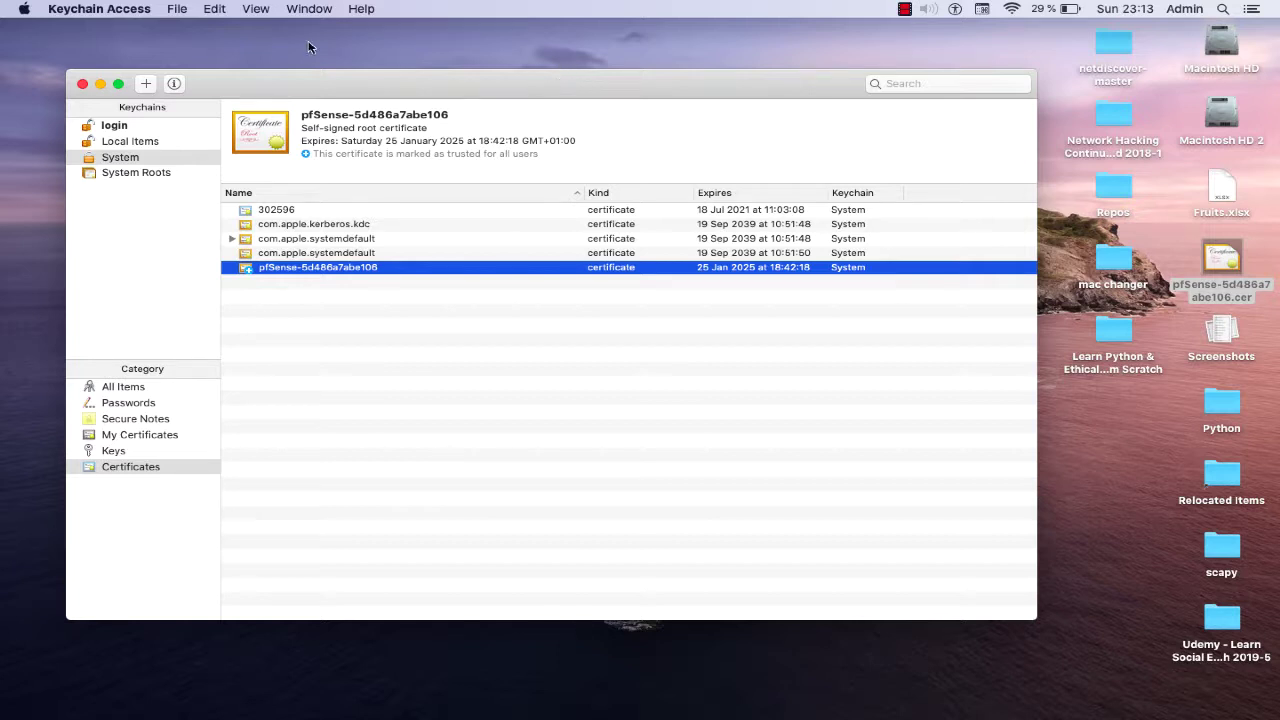
left_click(128, 10)
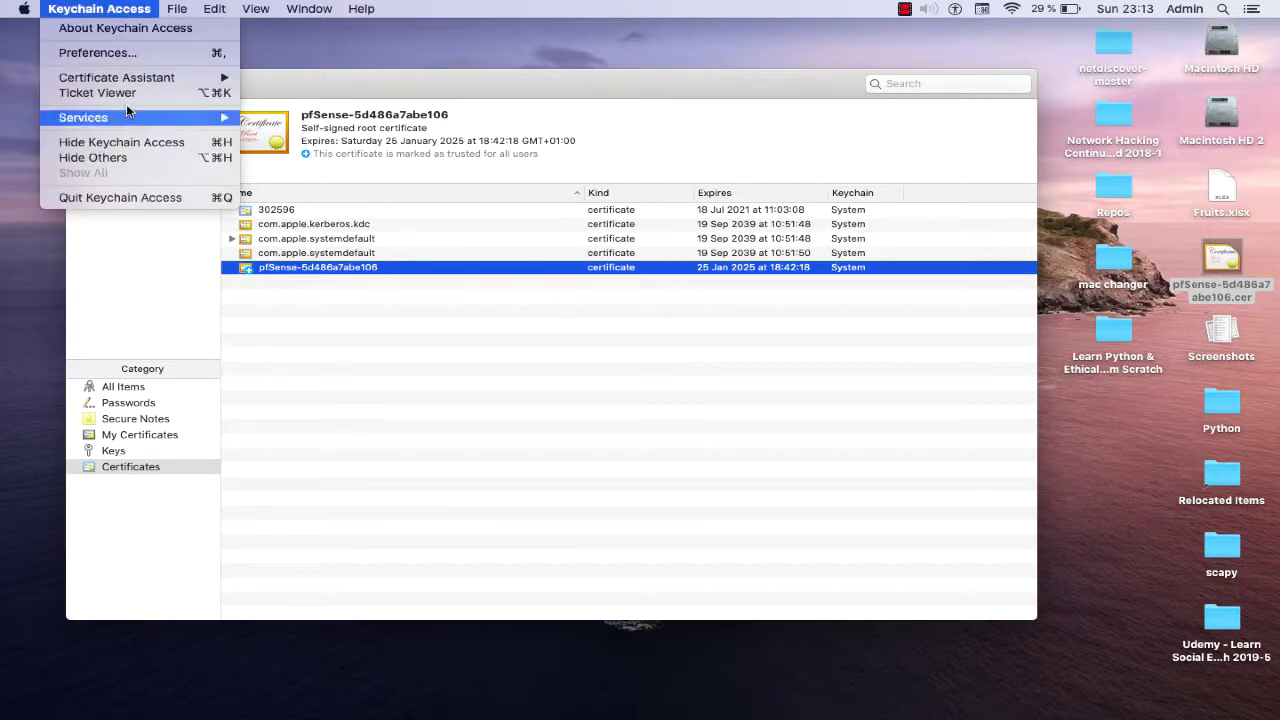
left_click(143, 199)
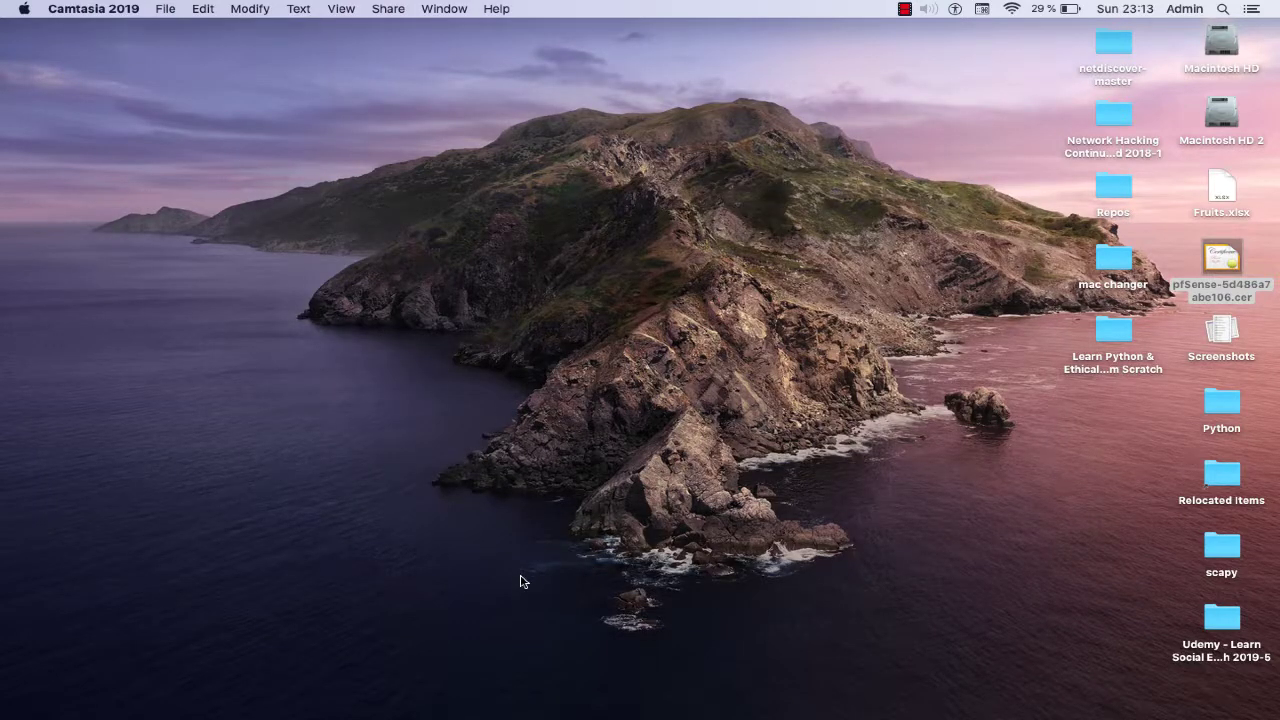
Switch to Chrome and reload the 192.168.1.2:8083 page
mouse_move(500, 705)
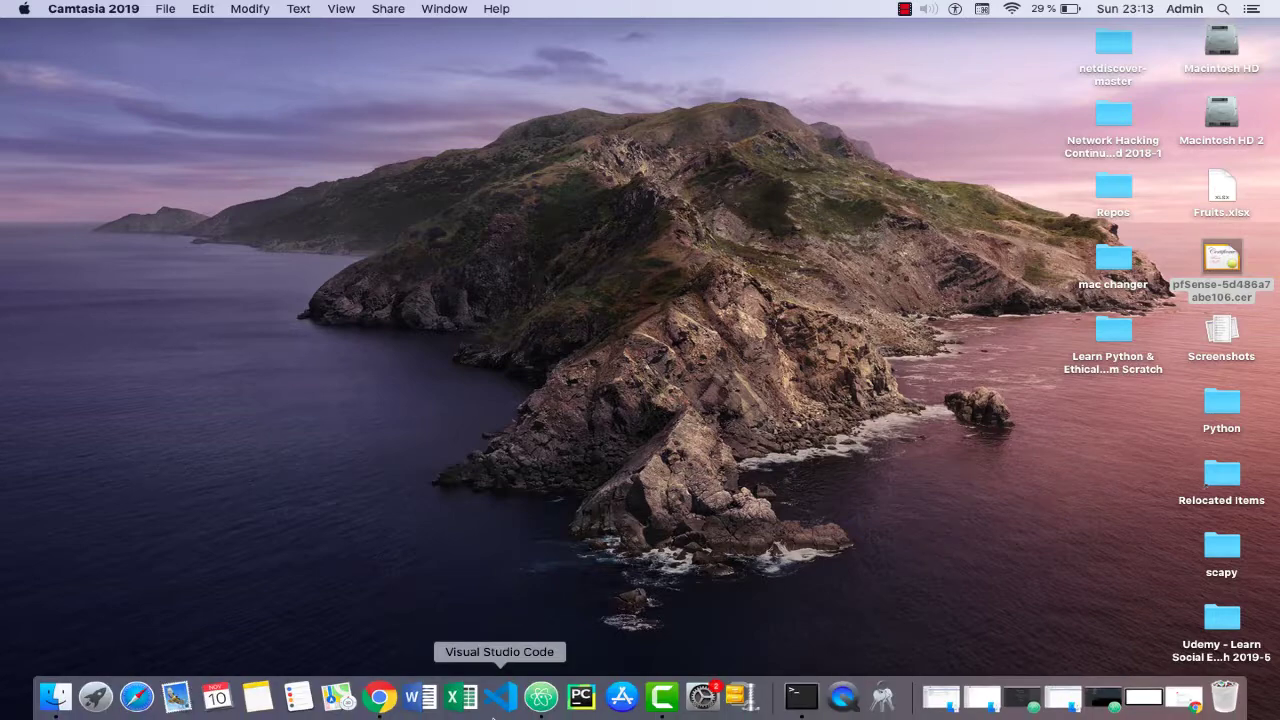
left_click(383, 700)
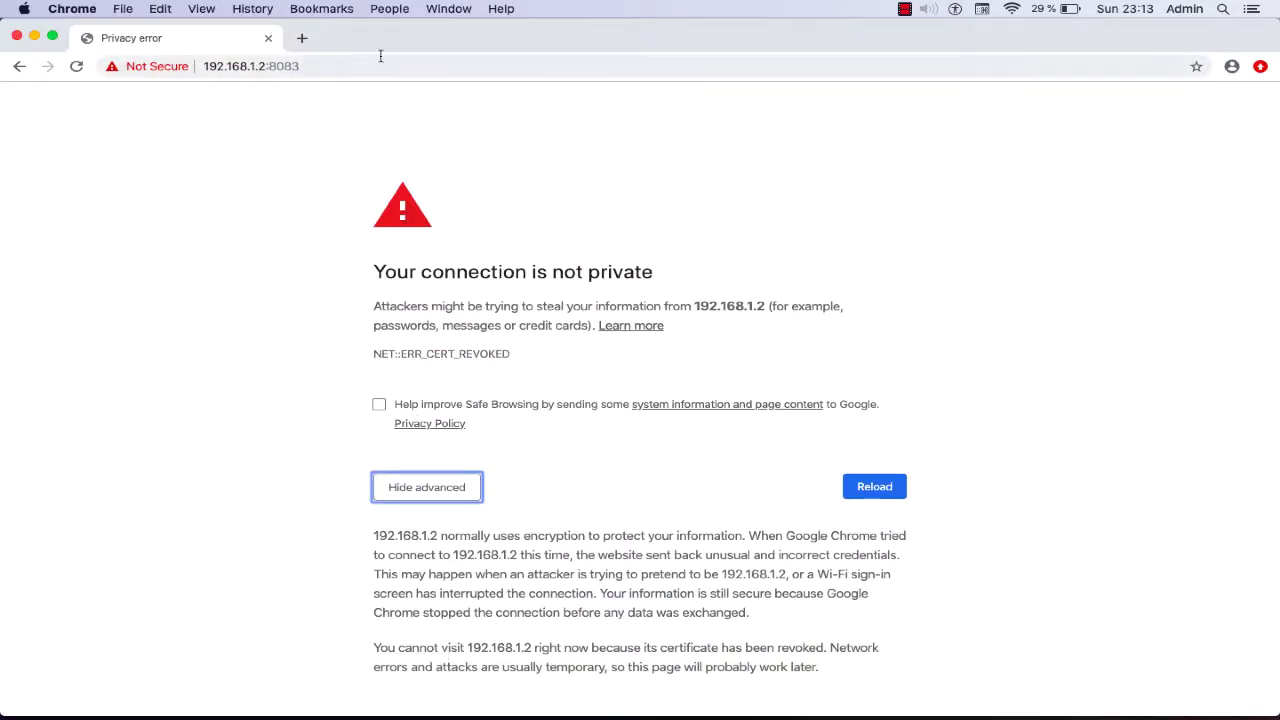
left_click(77, 67)
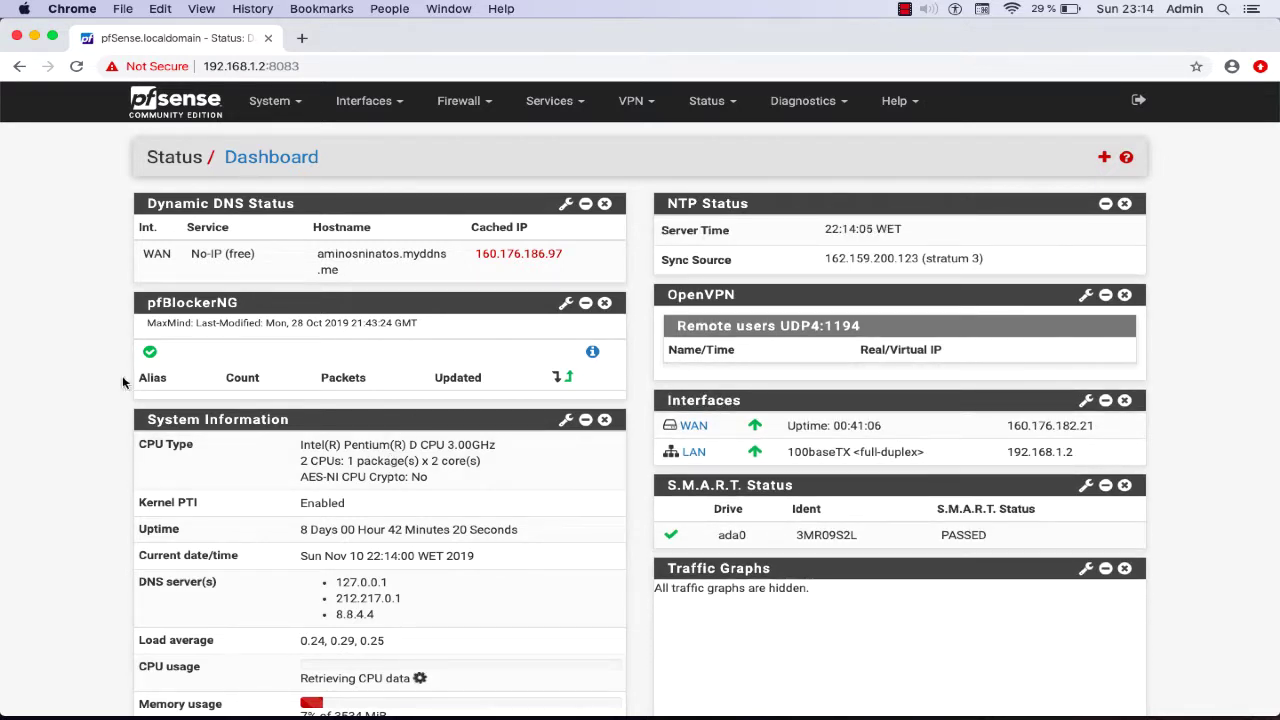
Look over the pfSense dashboard from its status widgets down to the services list, and minimise the browser window
scroll(263, 423, "up", 2)
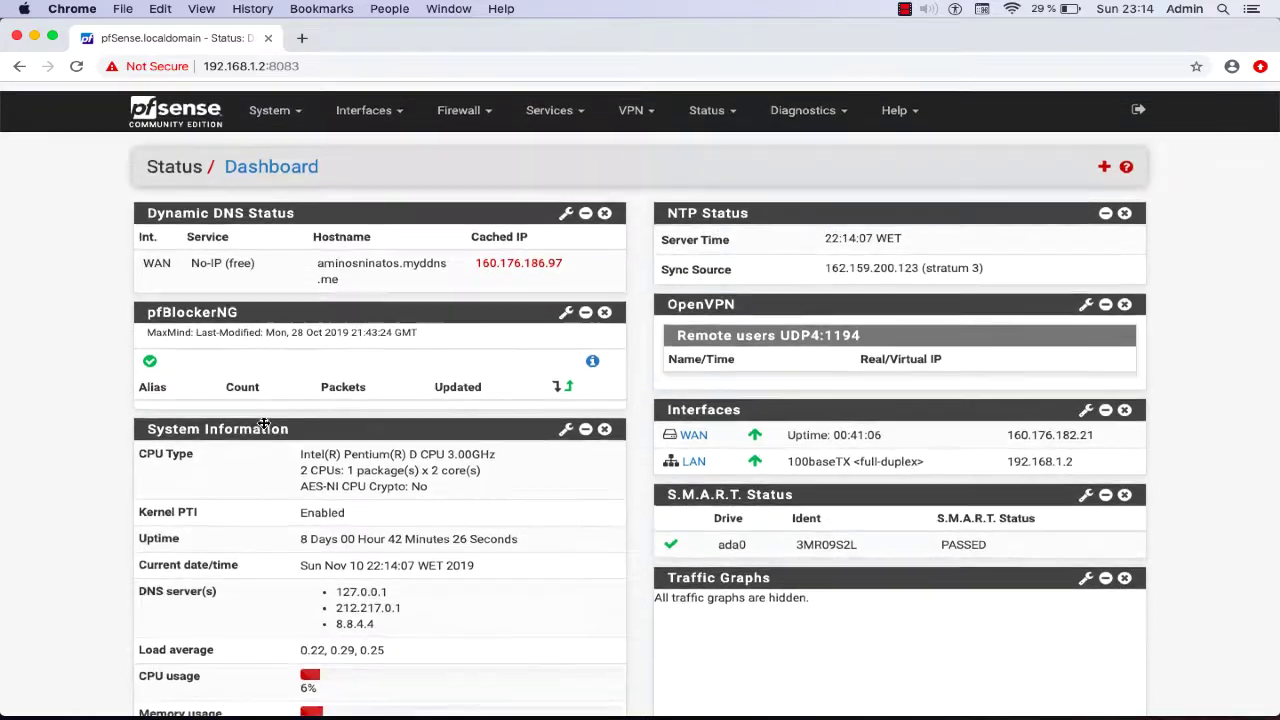
scroll(263, 425, "down", 10)
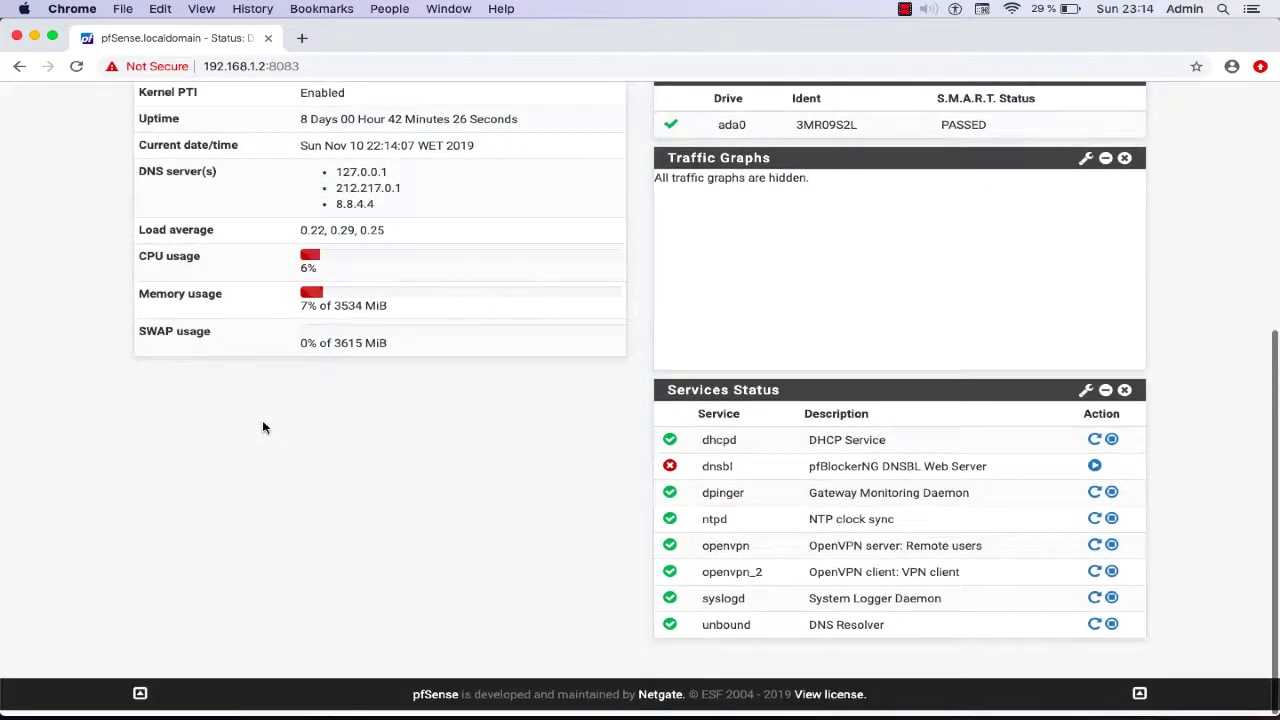
scroll(263, 428, "up", 10)
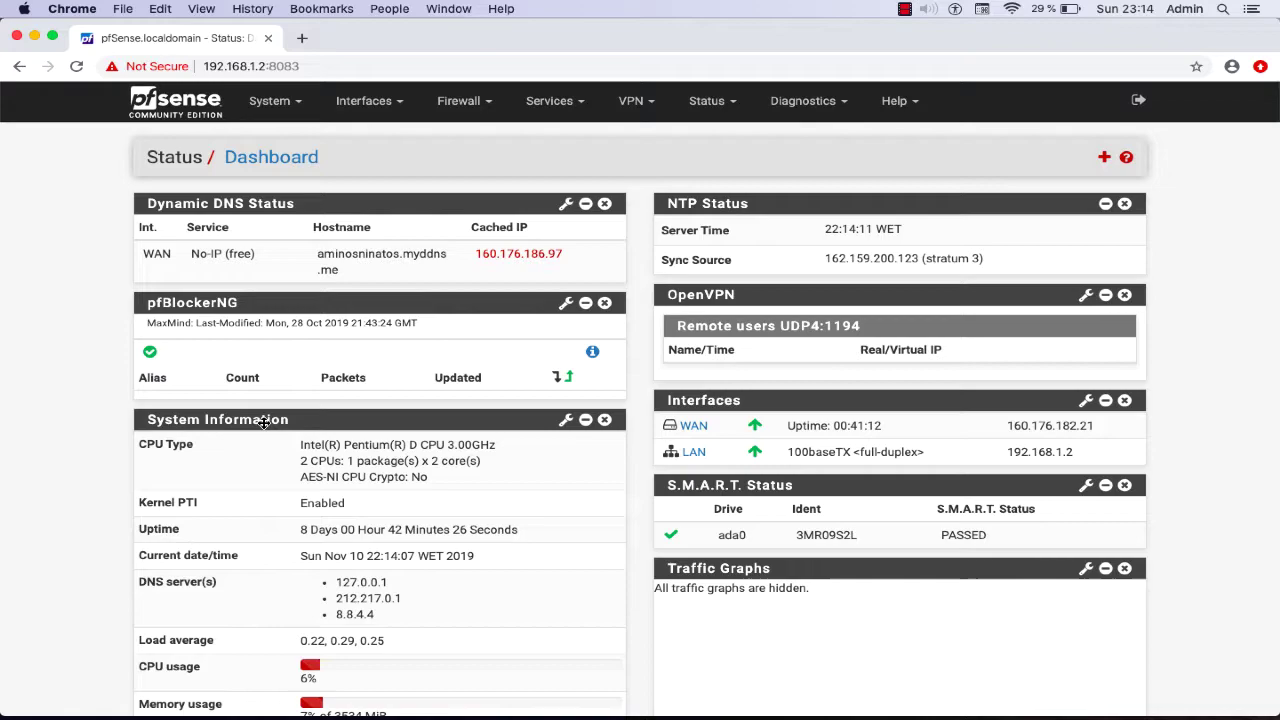
scroll(263, 425, "down", 10)
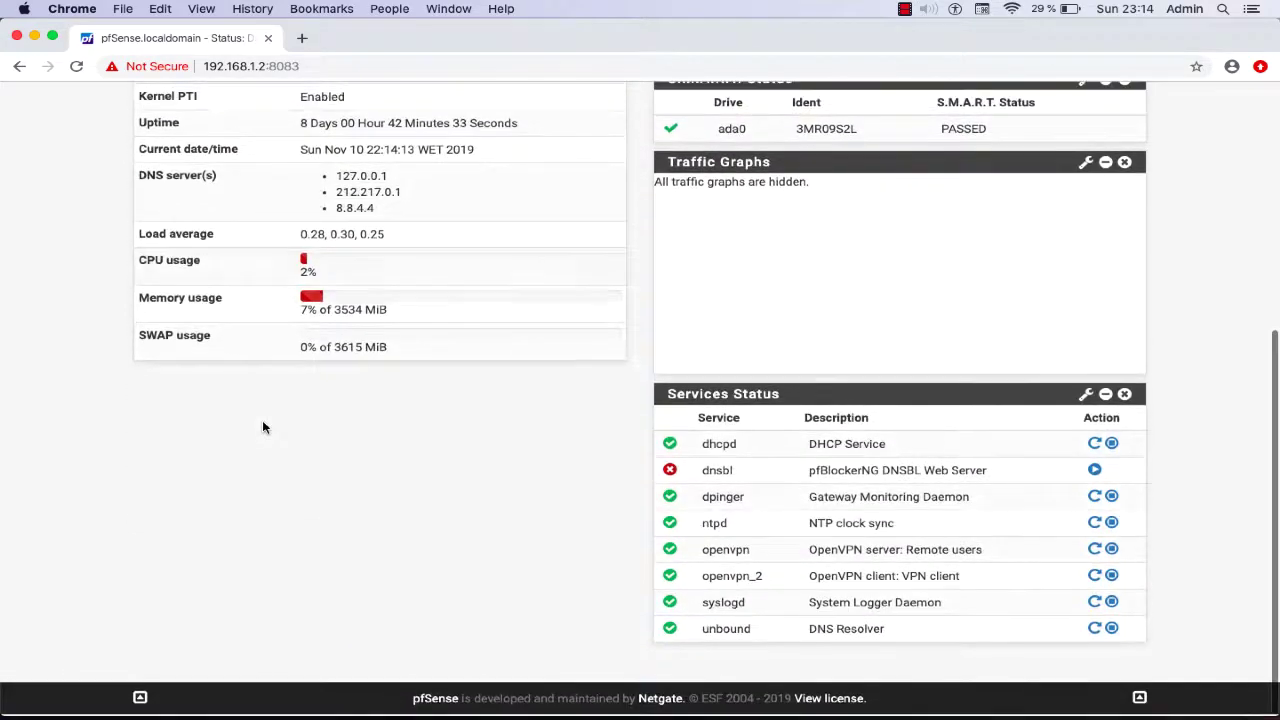
scroll(263, 427, "up", 10)
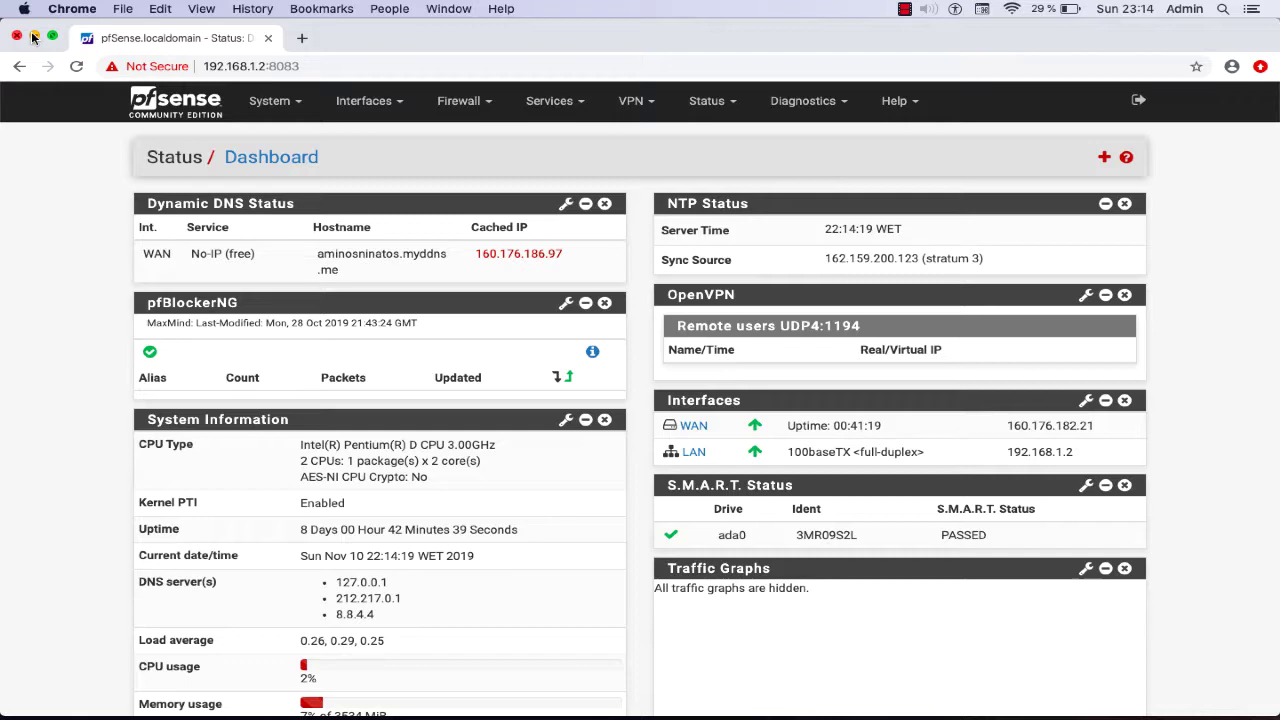
left_click(33, 37)
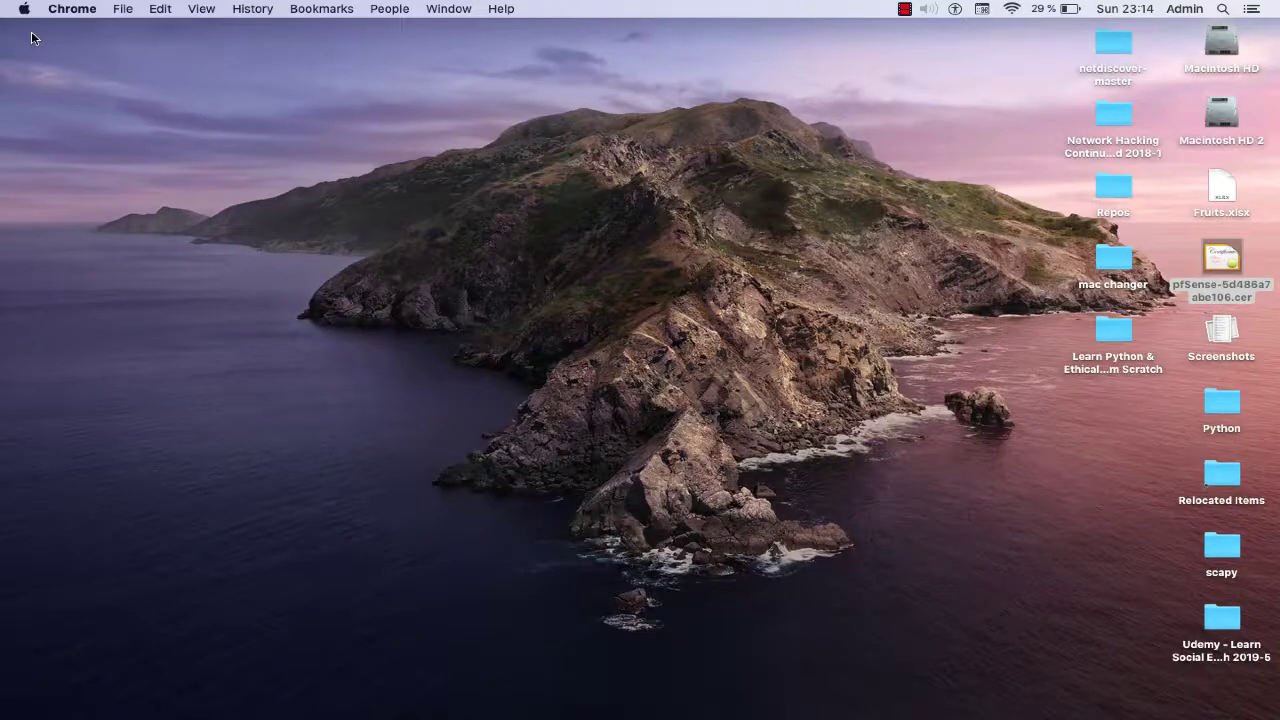